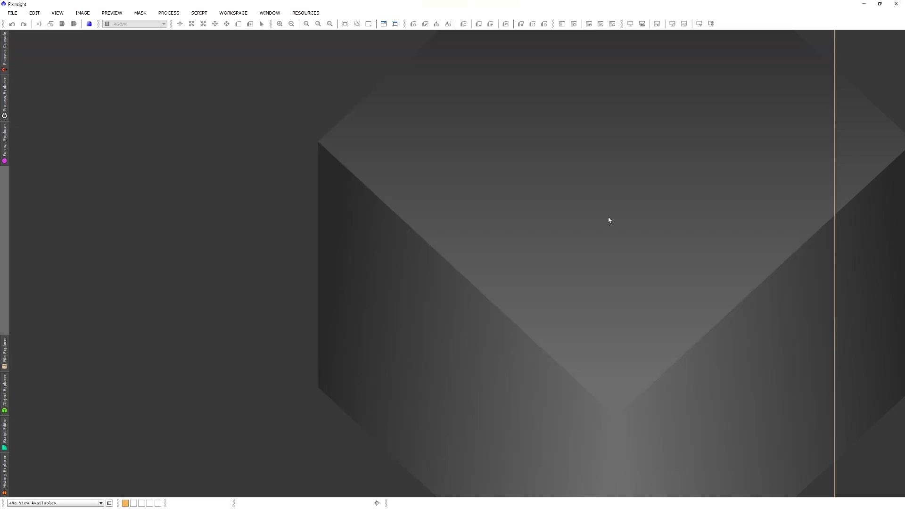
Launch the AutoIntegrate script from SCRIPT > Batch Processing
left_click(198, 14)
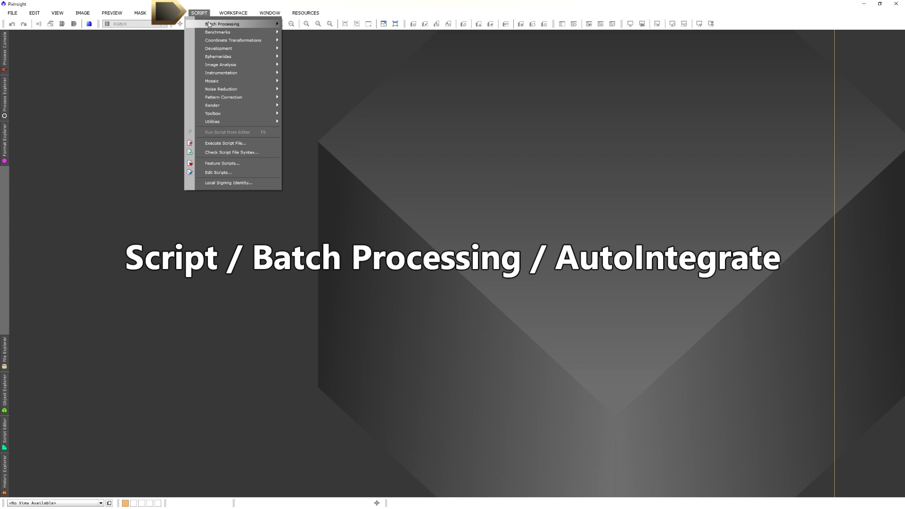
mouse_move(234, 24)
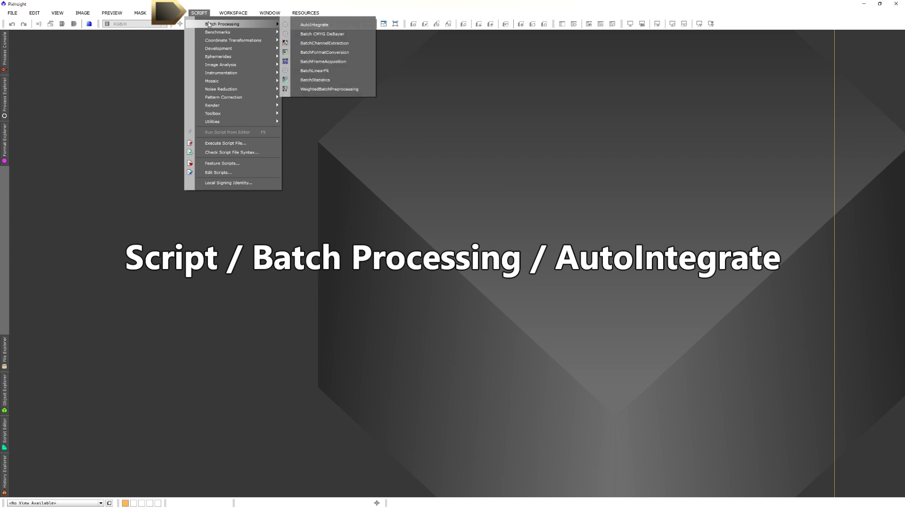
left_click(304, 25)
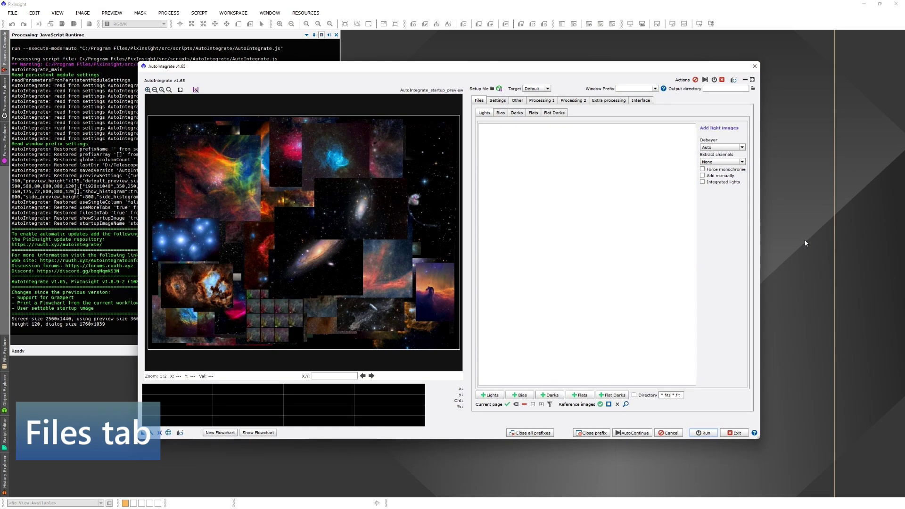
Add all 16 NGC6744 light frames to AutoIntegrate's Lights list
left_click(491, 396)
left_click(364, 139)
key("ctrl+a")
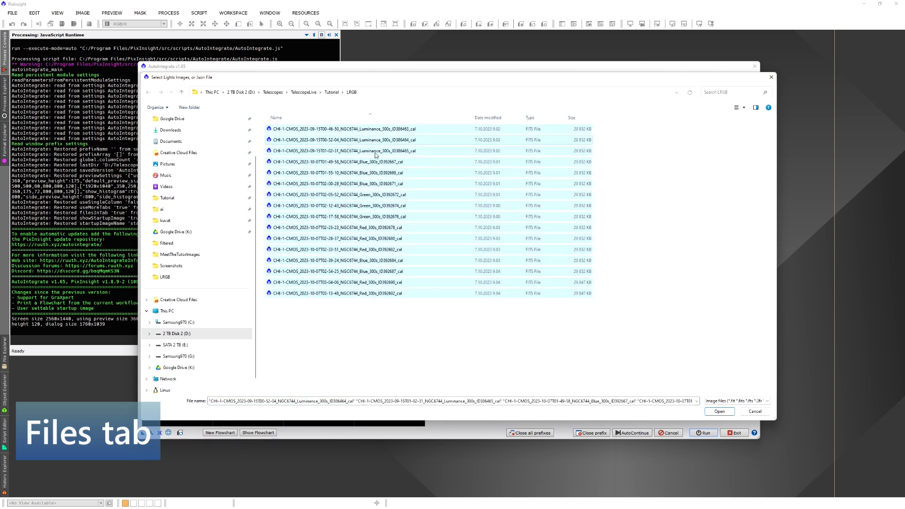
left_click(714, 413)
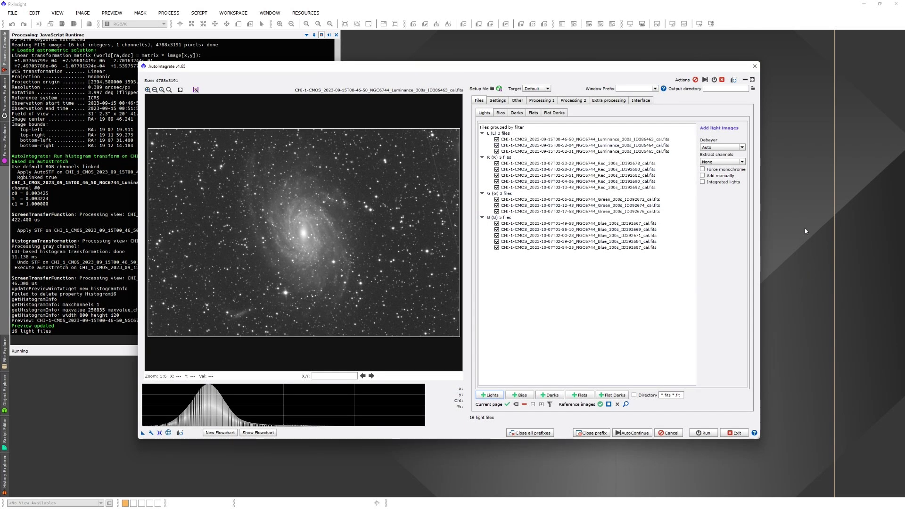
left_click(703, 177)
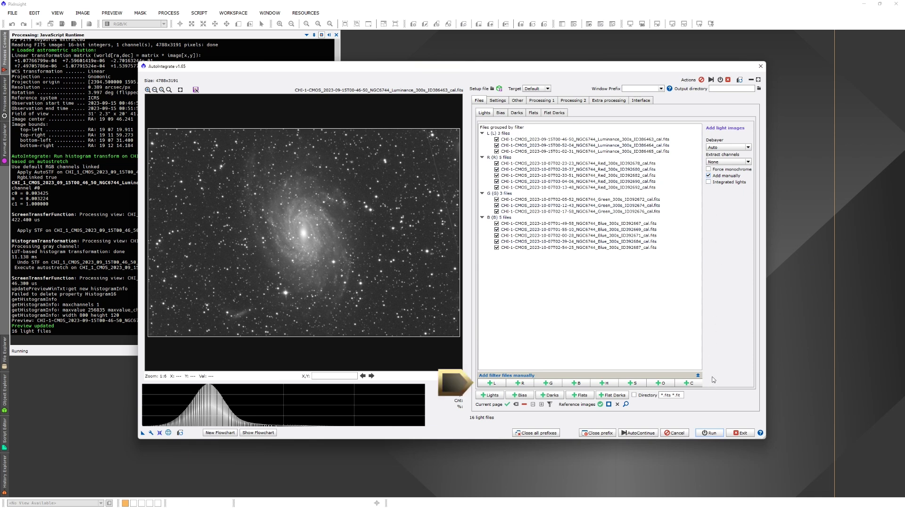
left_click(709, 176)
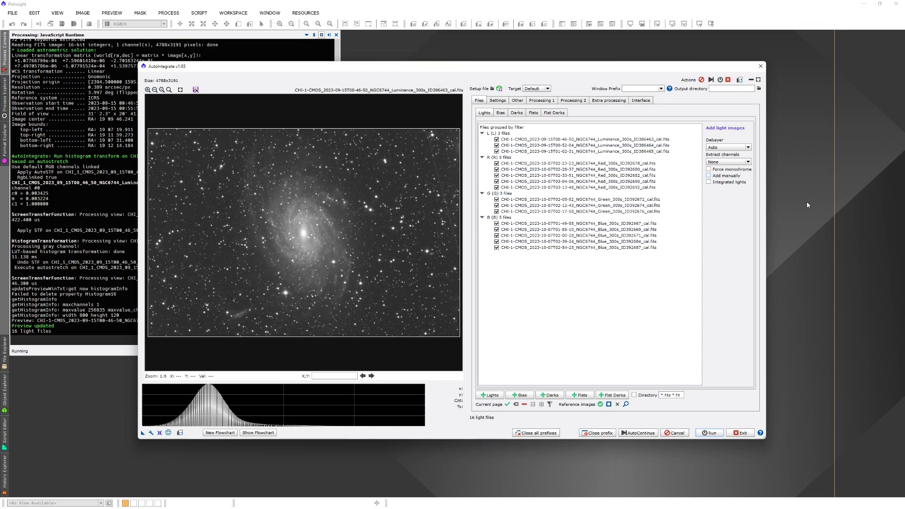
Switch AutoIntegrate to its Settings tab to review the processing options
left_click(500, 101)
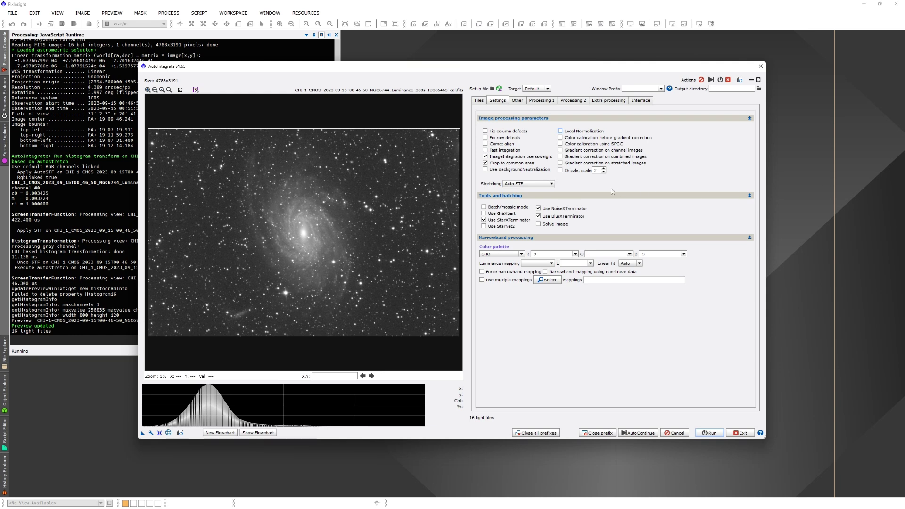
left_click(553, 184)
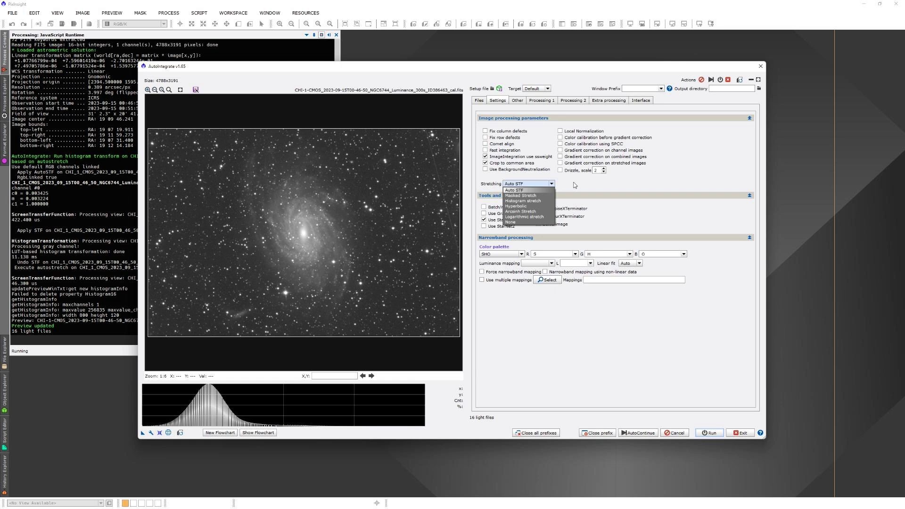
left_click(555, 185)
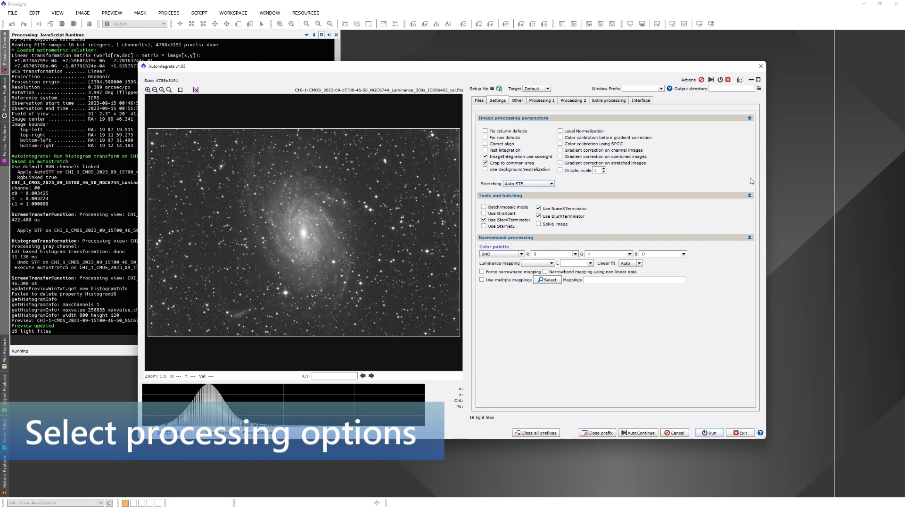
Enable background neutralization, local normalization, SPCC and drizzle at scale 1, with Masked Stretch
left_click(486, 169)
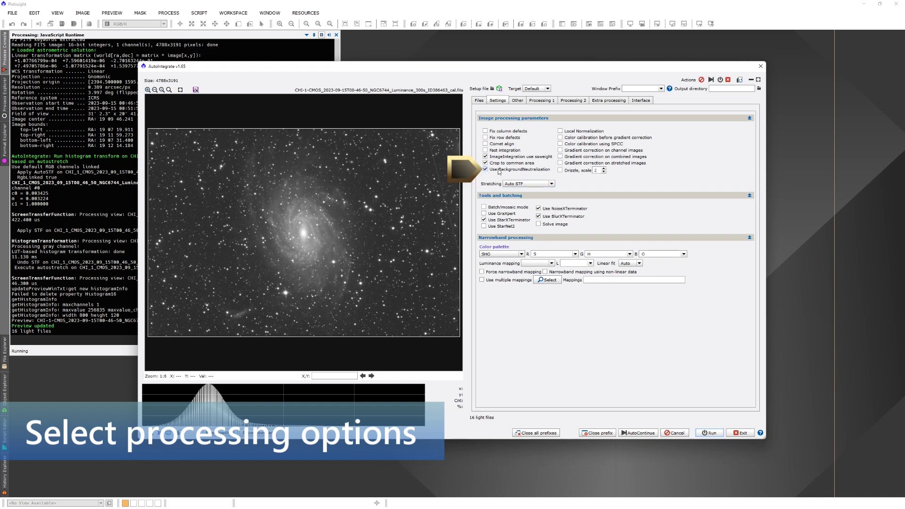
left_click(561, 131)
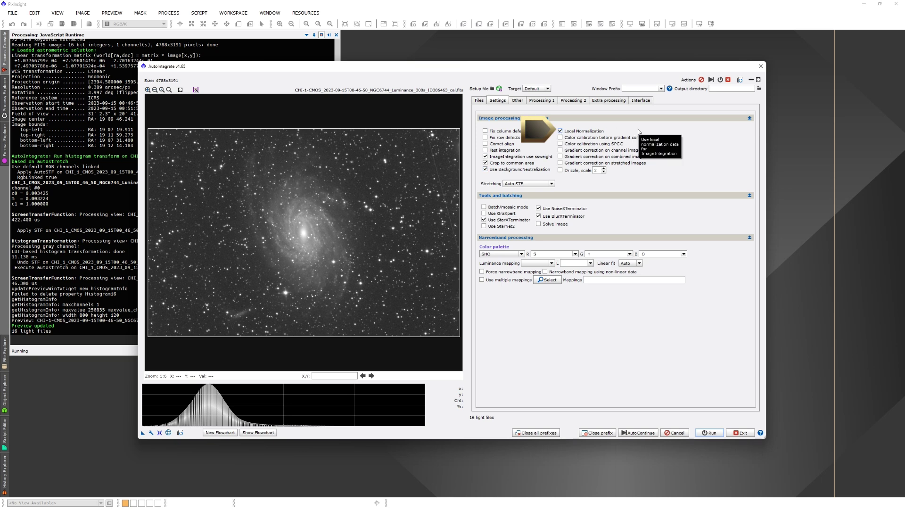
left_click(565, 144)
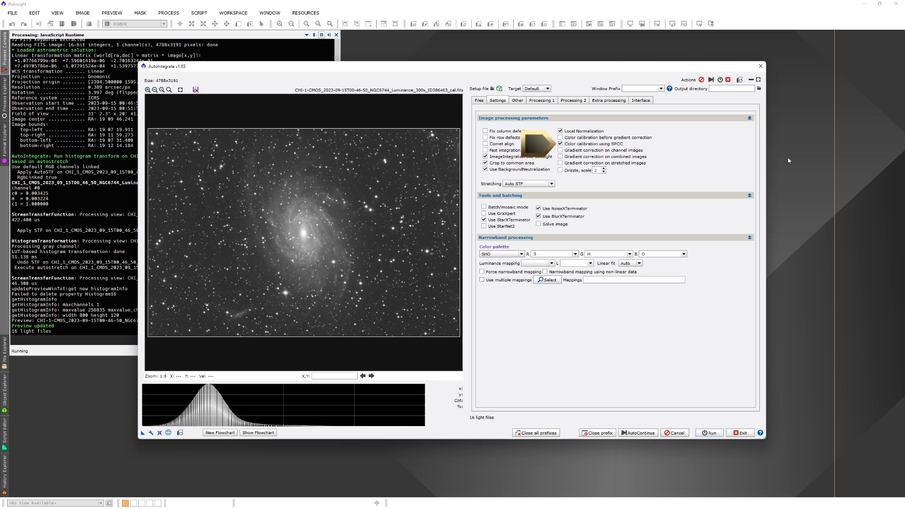
left_click(560, 170)
left_click(604, 172)
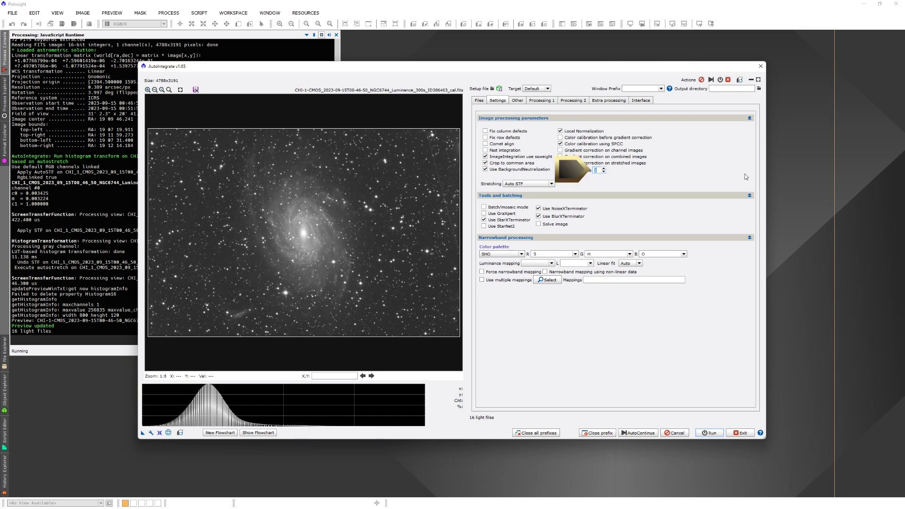
left_click(551, 185)
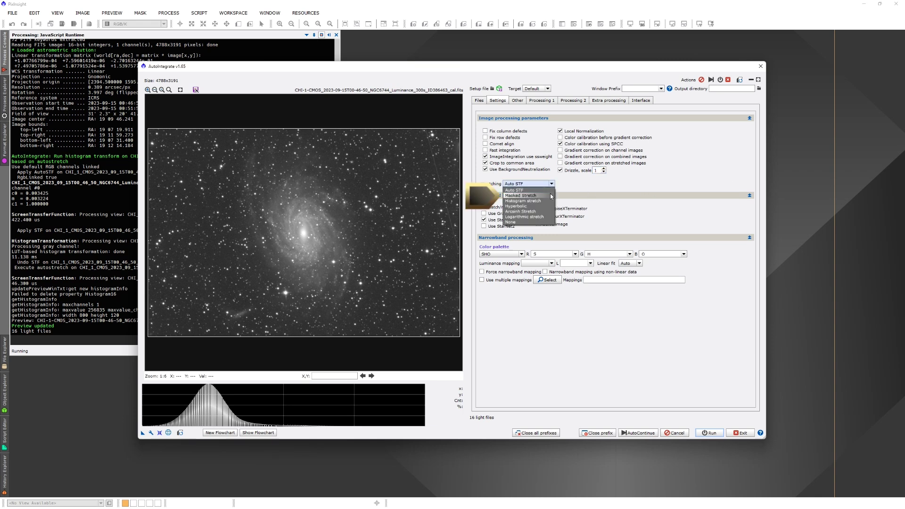
left_click(551, 196)
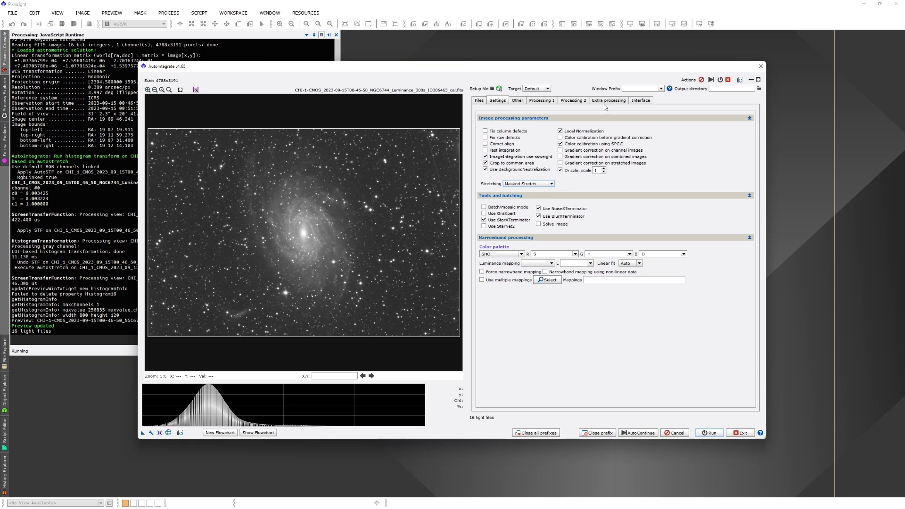
Show AutoIntegrate's Other tab with the autosave and system options
key("ctrl+Tab")
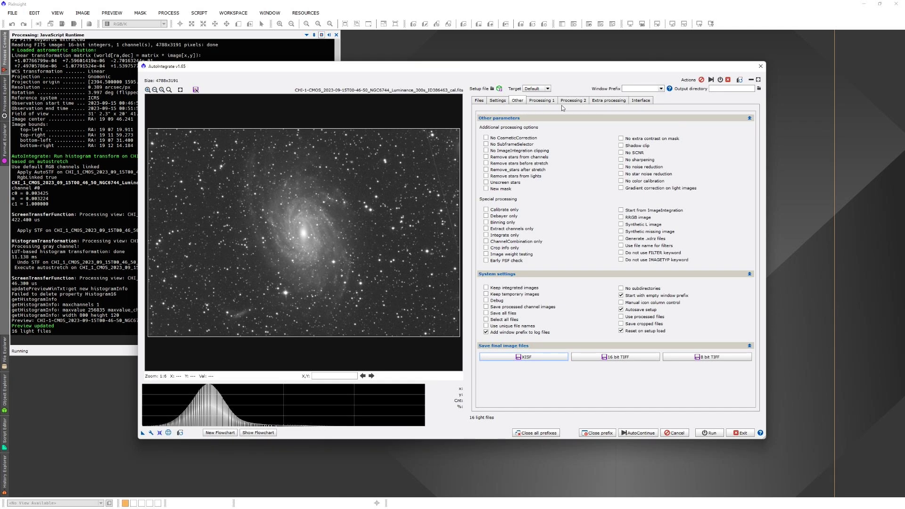
Show the Processing 1 page with stretching, LRGB combination and sharpening settings
left_click(545, 101)
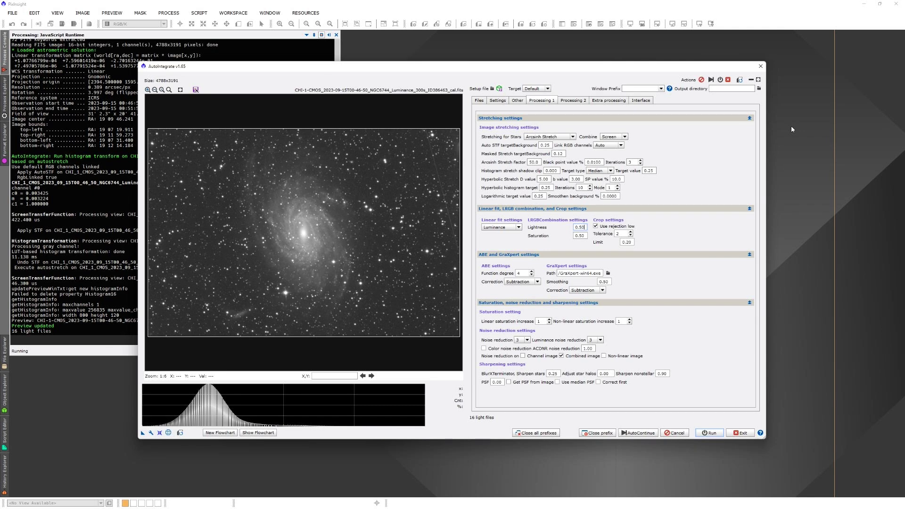
Show the Processing 2 page with integration, star alignment and SPCC settings
left_click(583, 101)
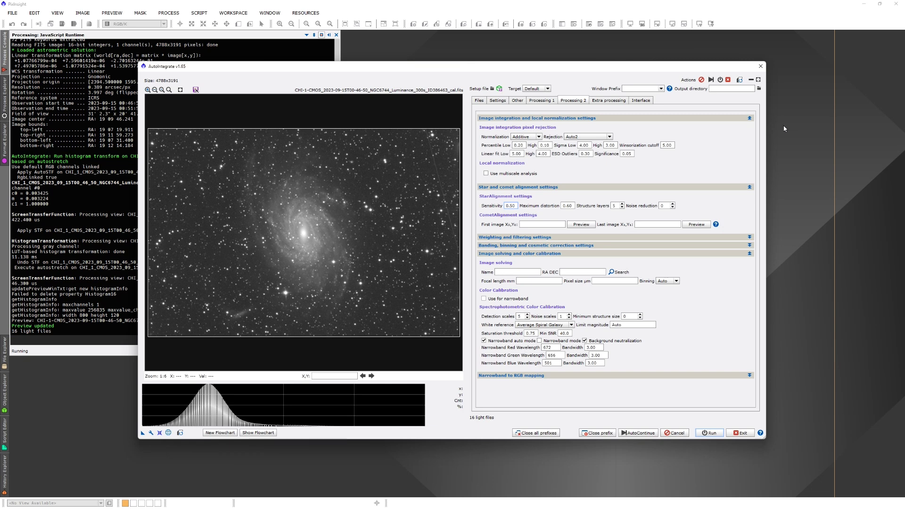
Review the extra processing options, then the Interface page's preview and histogram settings
left_click(612, 102)
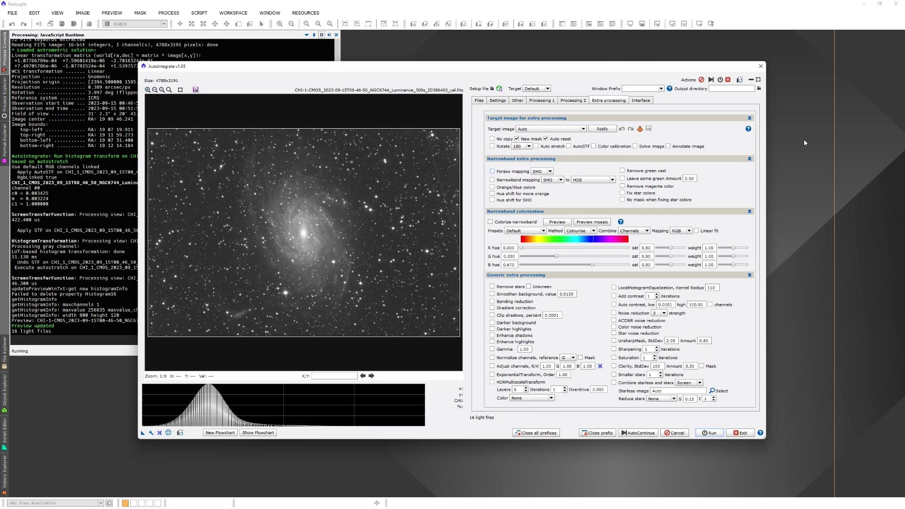
left_click(641, 100)
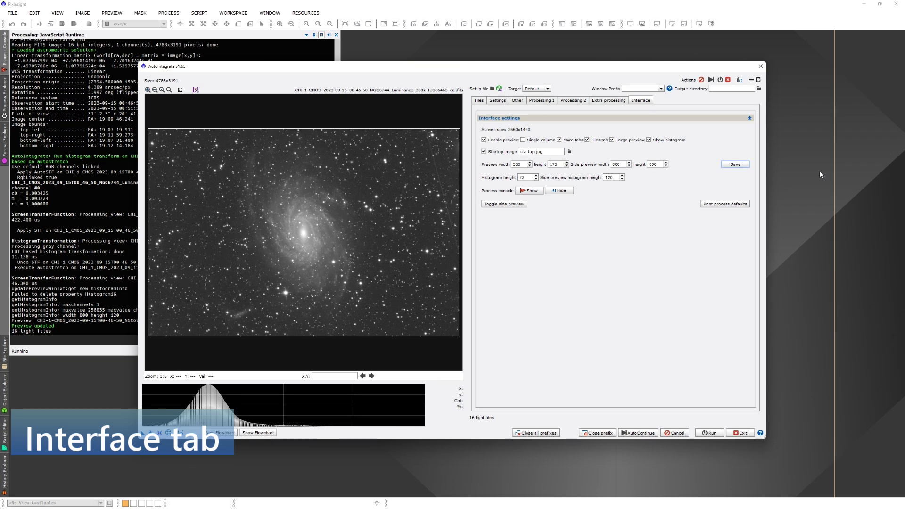
Save the AutoIntegrate setup as AutoSetup.json in the LRGB folder
left_click(479, 101)
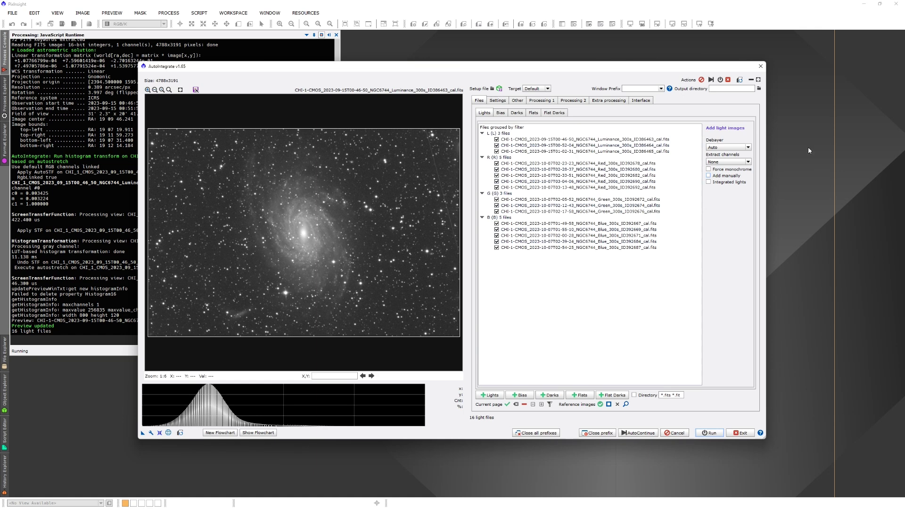
left_click(500, 89)
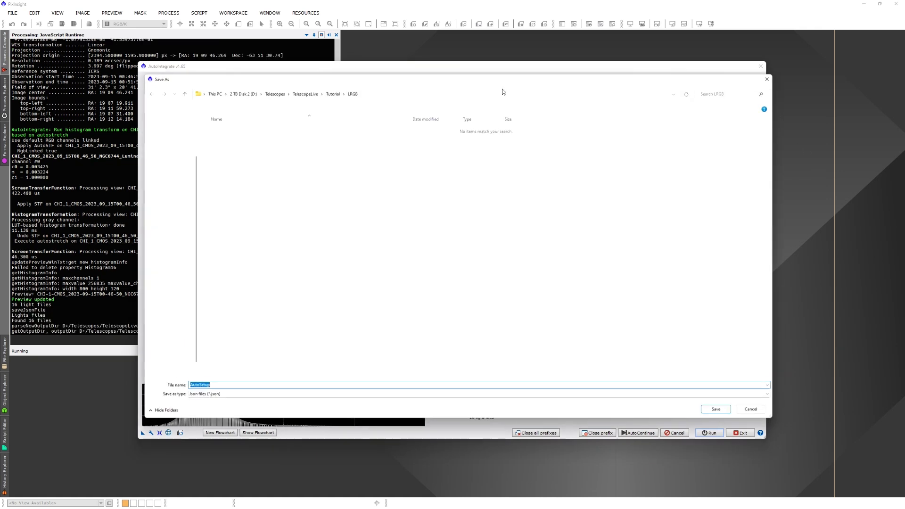
left_click(719, 412)
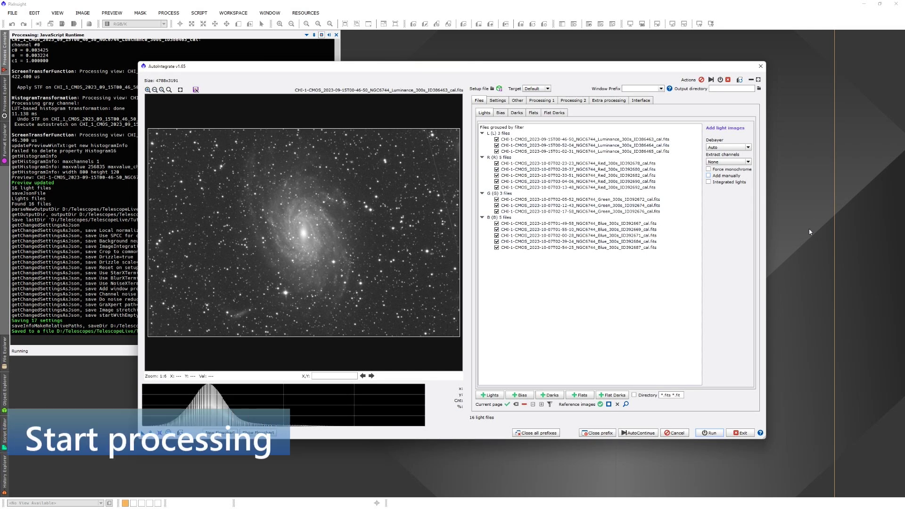
Run AutoIntegrate on the 16 lights until it produces AutoLRGB.xisf
left_click(711, 434)
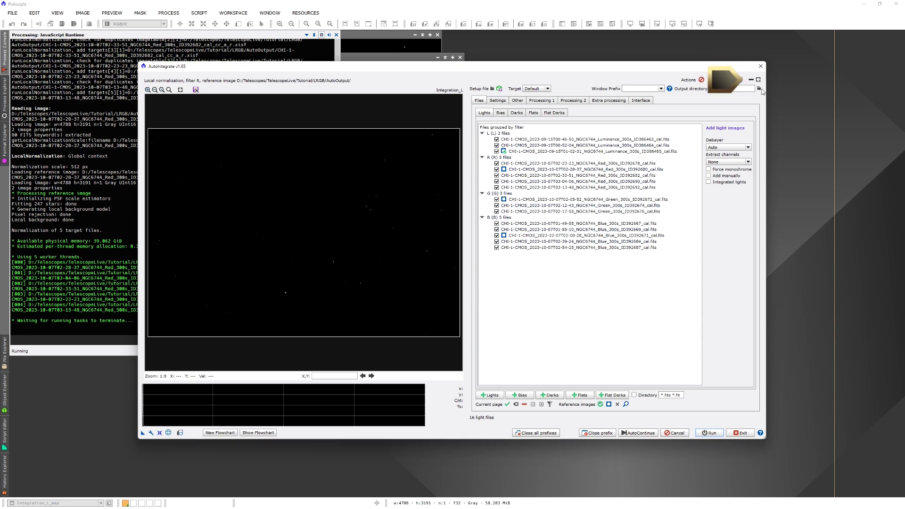
left_click(751, 79)
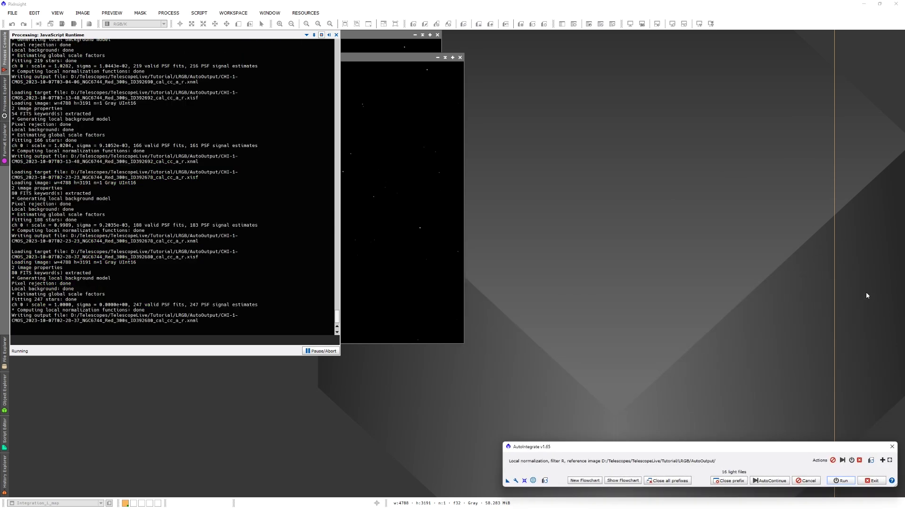
left_click(883, 461)
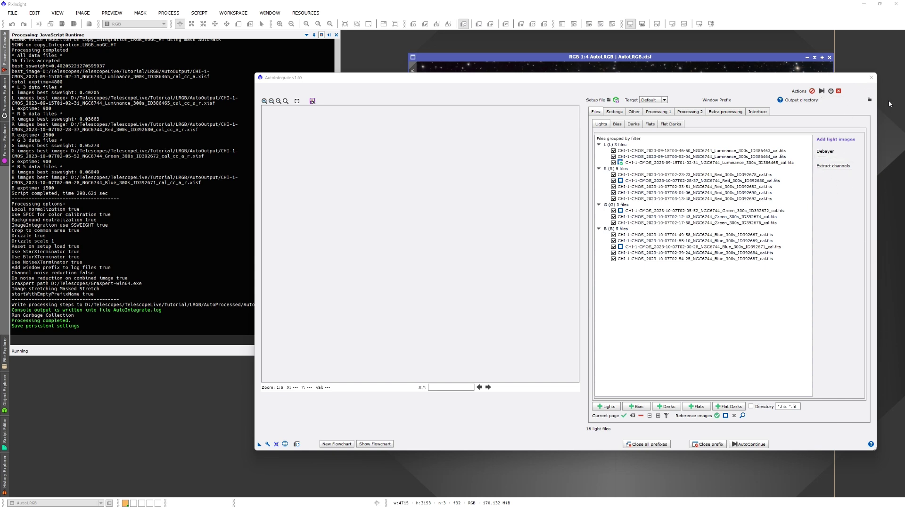
Close AutoIntegrate, inspect the AutoLRGB galaxy core at 1:1, then return to the 1:4 view
left_click(872, 78)
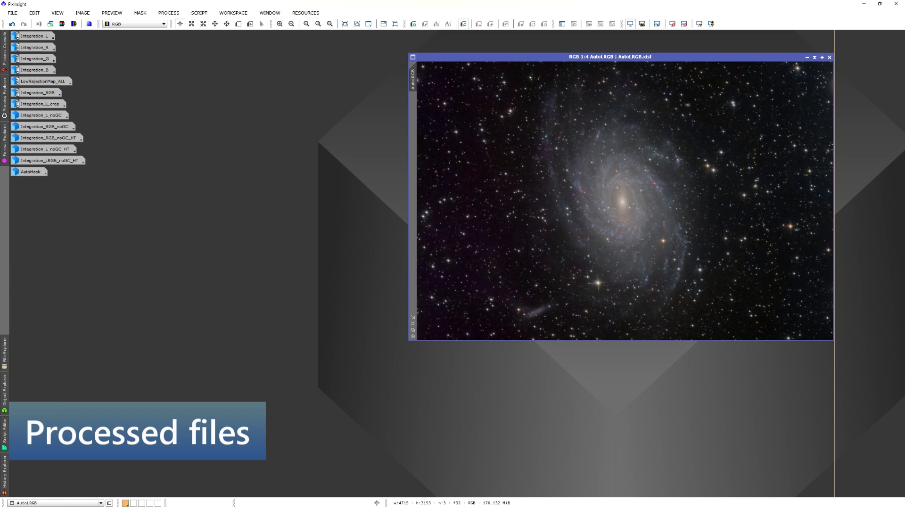
left_click(413, 337)
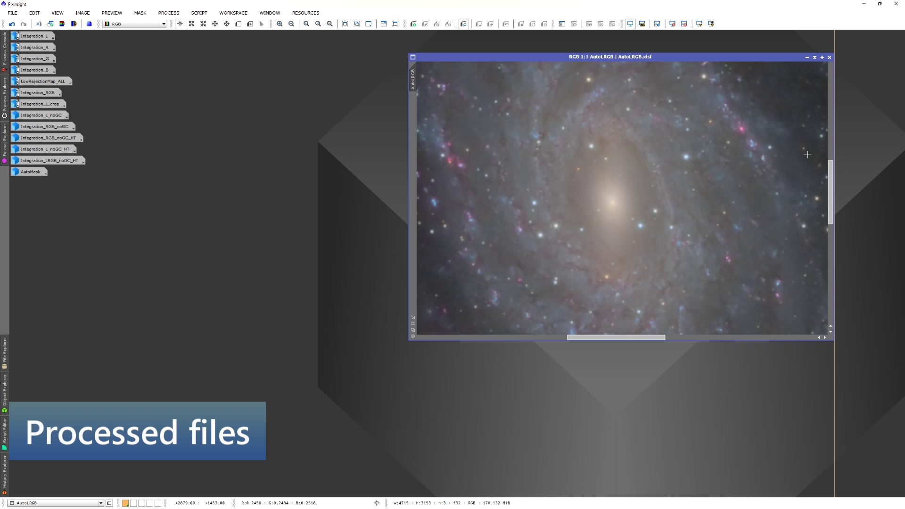
mouse_move(831, 193)
left_mouse_down()
mouse_move(836, 156)
mouse_move(836, 237)
mouse_move(836, 190)
left_mouse_up()
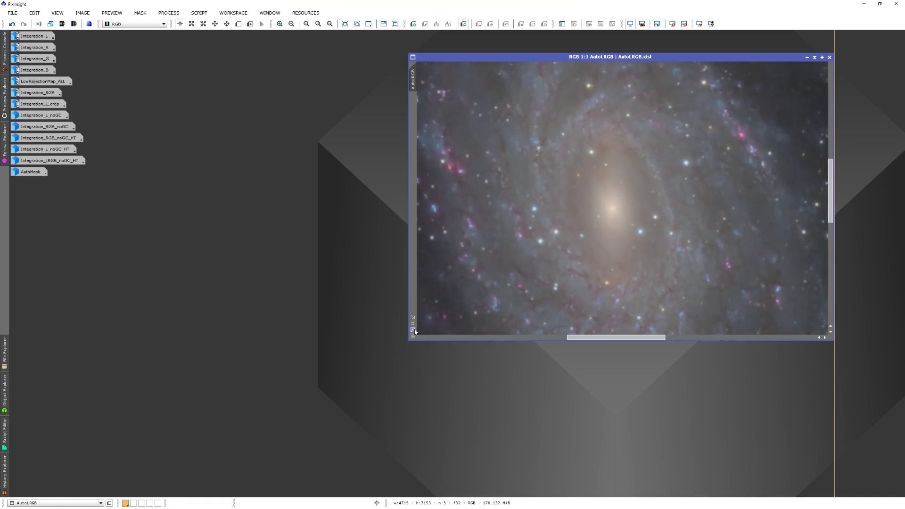
key("ctrl+minus")
key("ctrl+minus")
key("ctrl+minus")
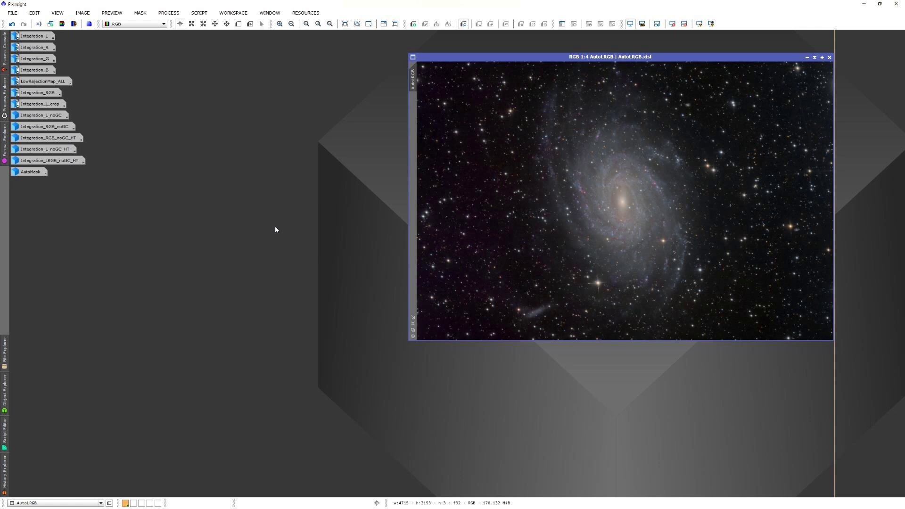
double_click(40, 38)
left_click_drag(169, 35, 380, 115)
key("ctrl+a")
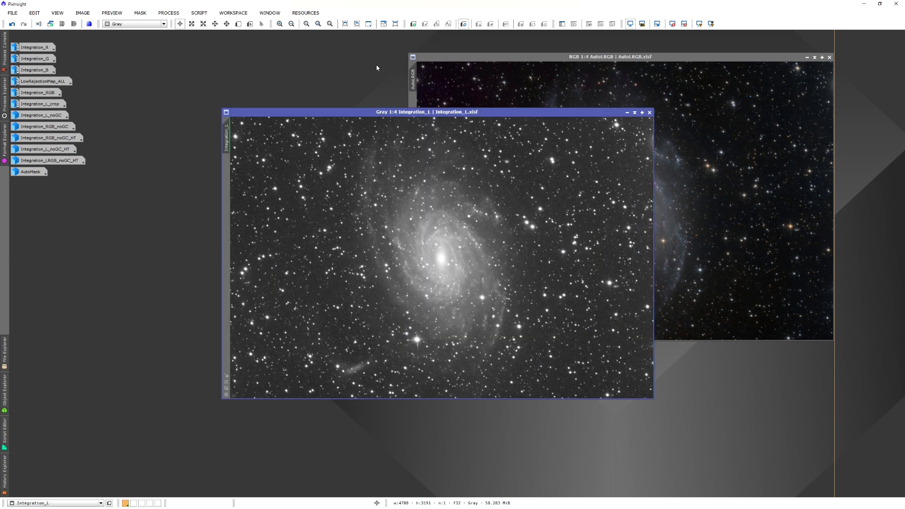
left_click(631, 23)
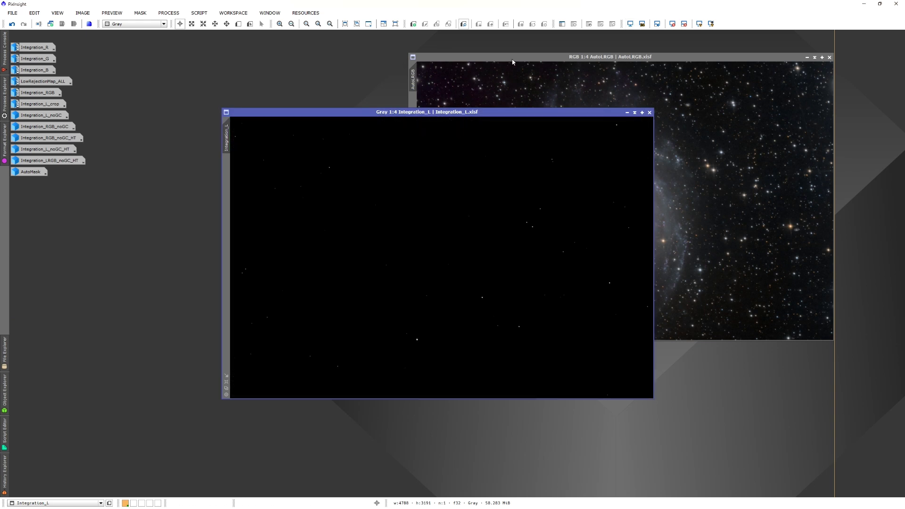
left_click(627, 112)
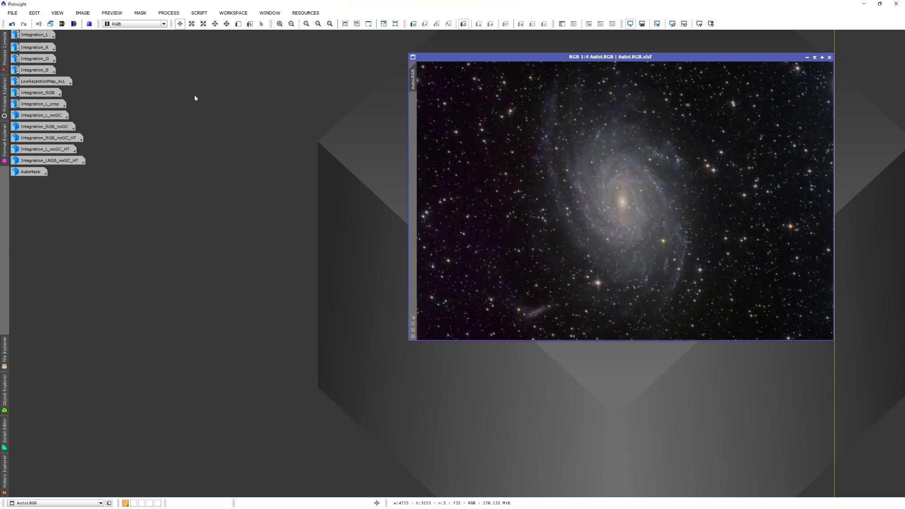
double_click(71, 87)
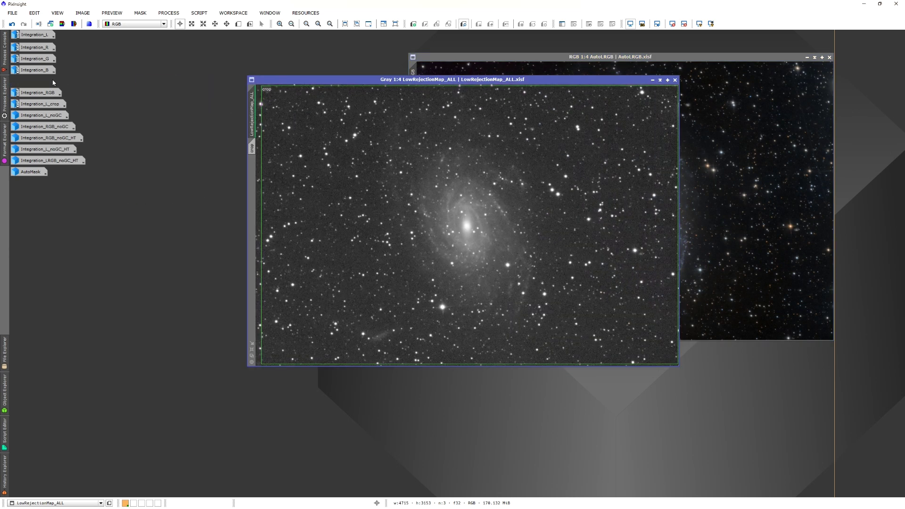
left_click_drag(416, 81, 348, 86)
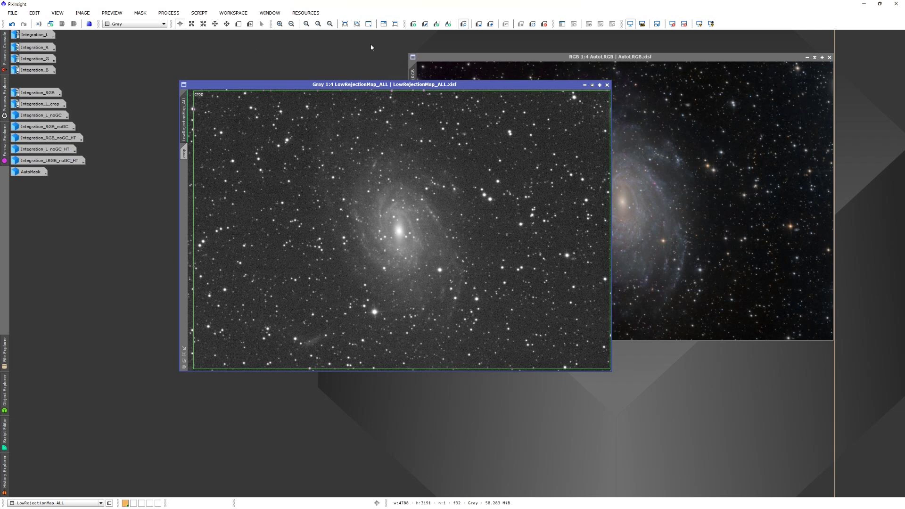
left_click(585, 85)
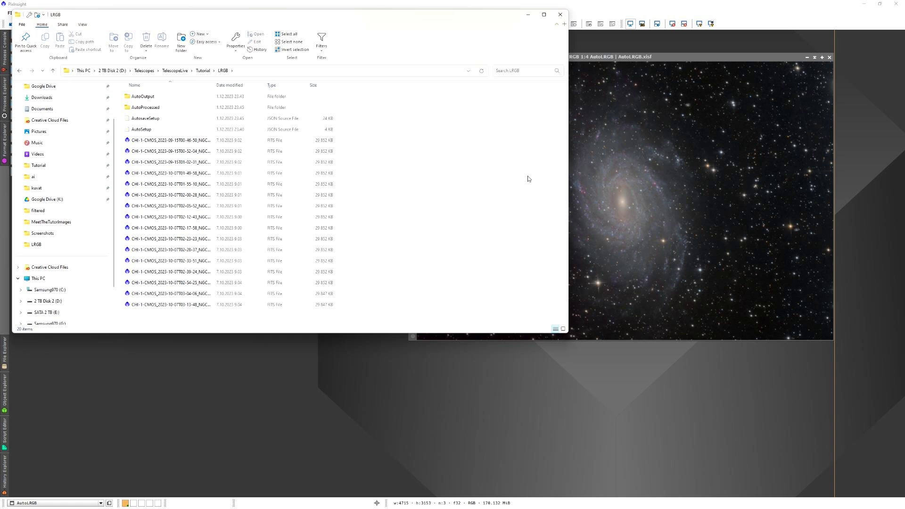
Open the AutoOutput folder and browse its calibrated NGC6744 LRGB frames and XDRZ/XNML files
double_click(146, 100)
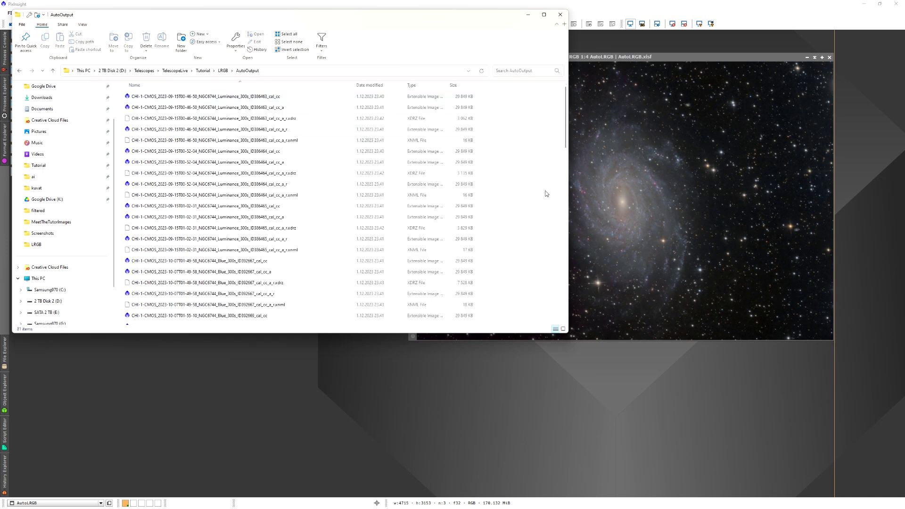
scroll(546, 194, "down", 11)
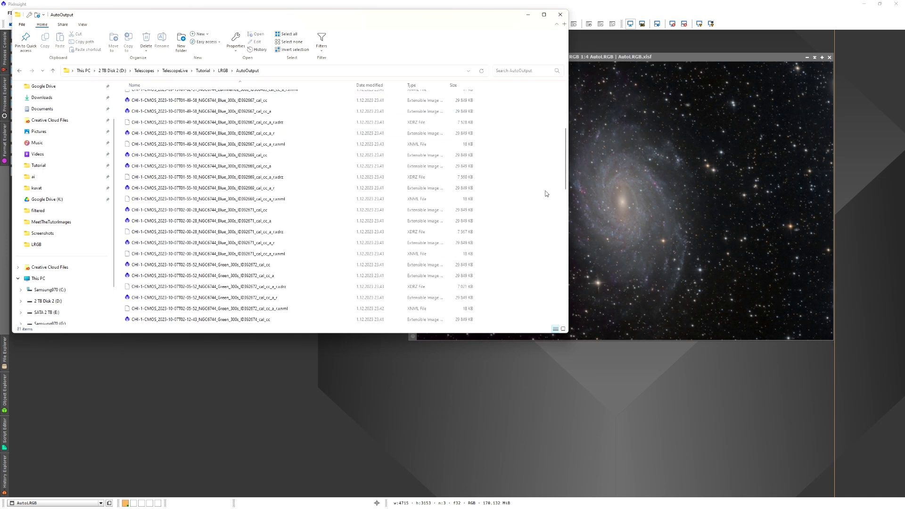
scroll(546, 194, "down", 6)
scroll(546, 194, "down", 3)
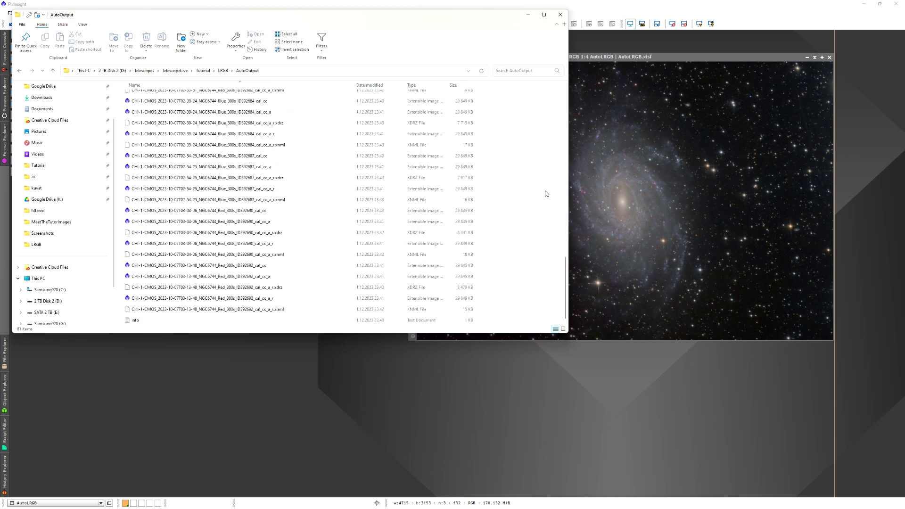
scroll(547, 194, "up", 20)
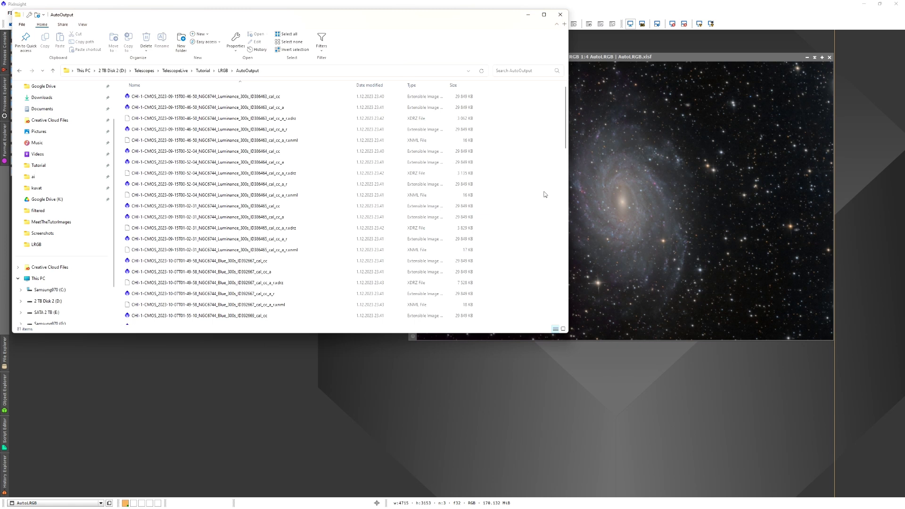
Go back up to the LRGB folder and open the AutoProcessed folder
left_click(223, 70)
double_click(144, 108)
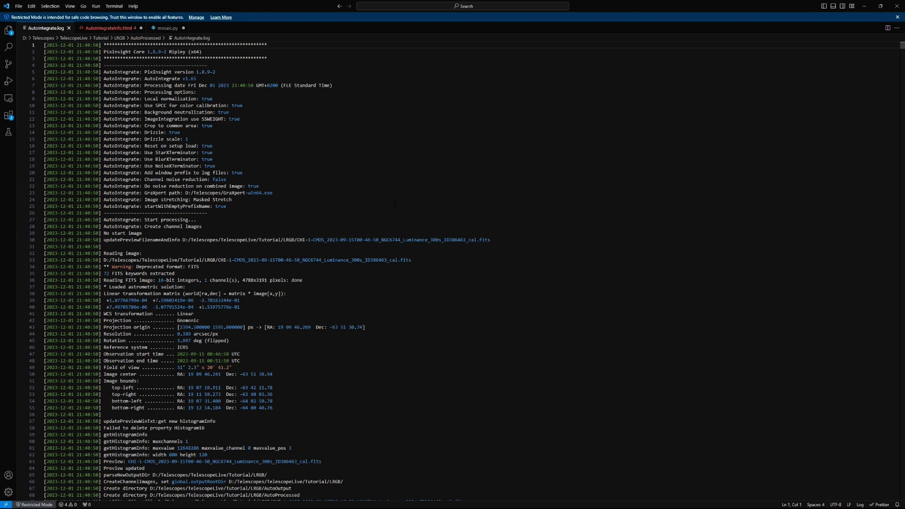
Read through AutoIntegrate.log to the end and back up to the processing flowchart summary
scroll(395, 204, "down", 5)
key("Page_Down")
key("Page_Down")
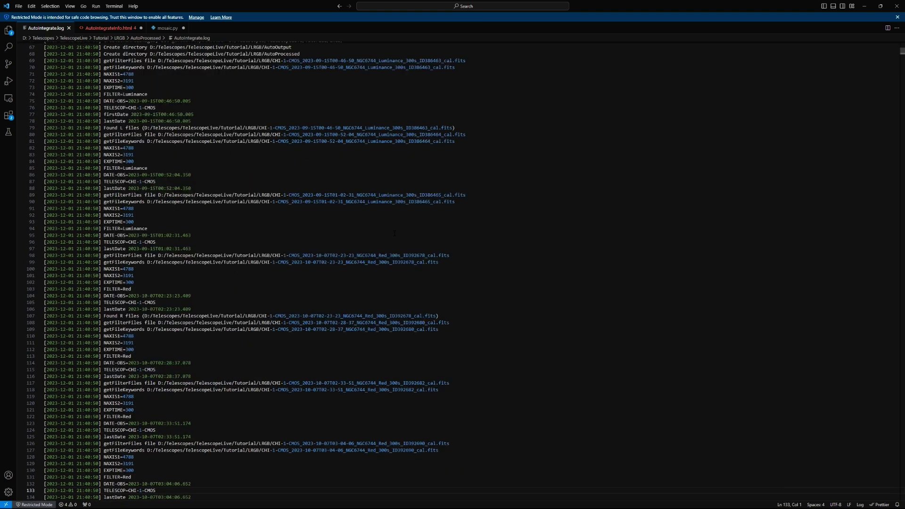
key("Page_Down")
key("Page_Down")
key("Page_Down")
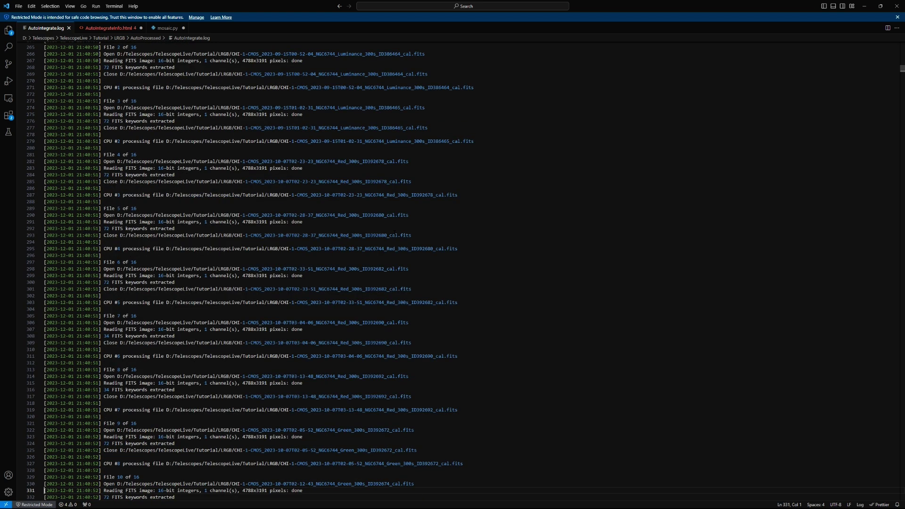
key("Page_Down")
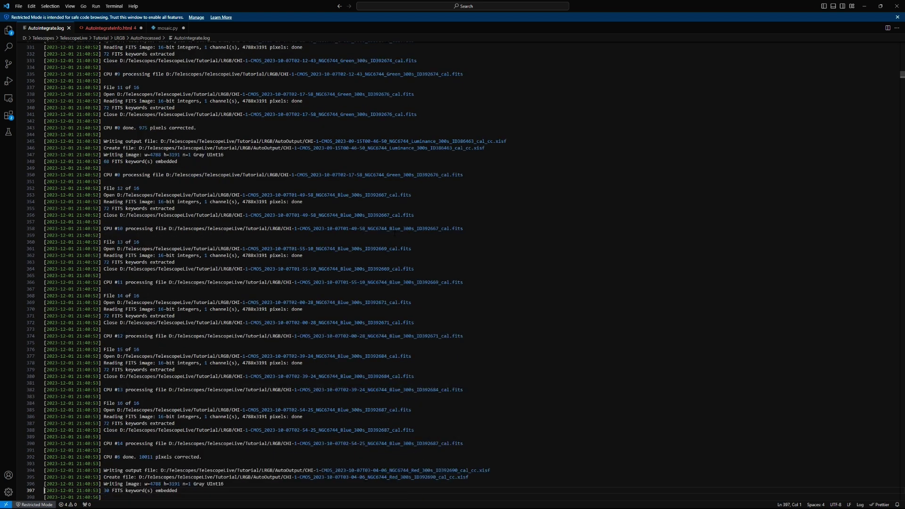
key("ctrl+End")
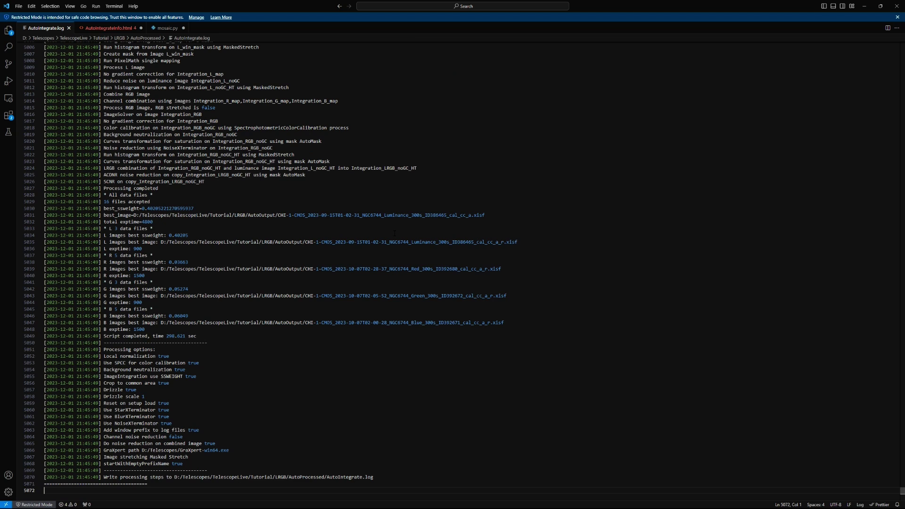
key("Page_Up")
key("Page_Up")
key("Page_Up")
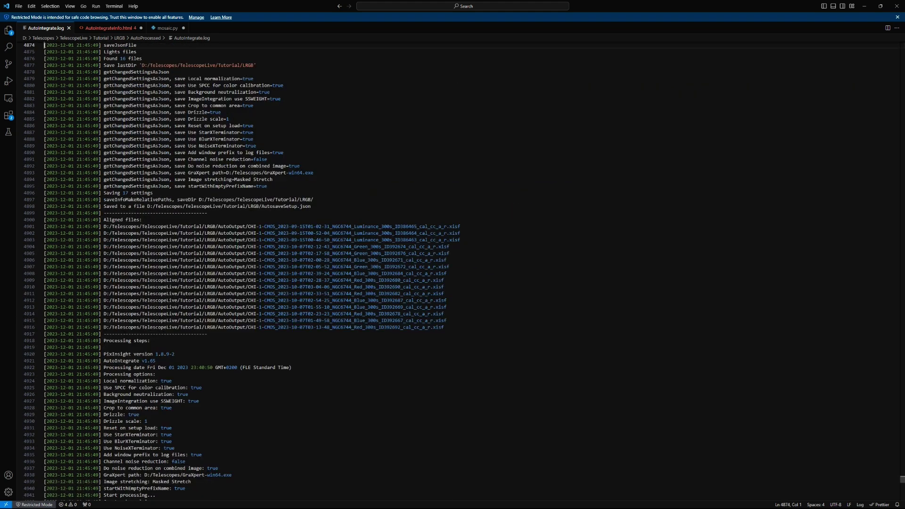
key("Page_Up")
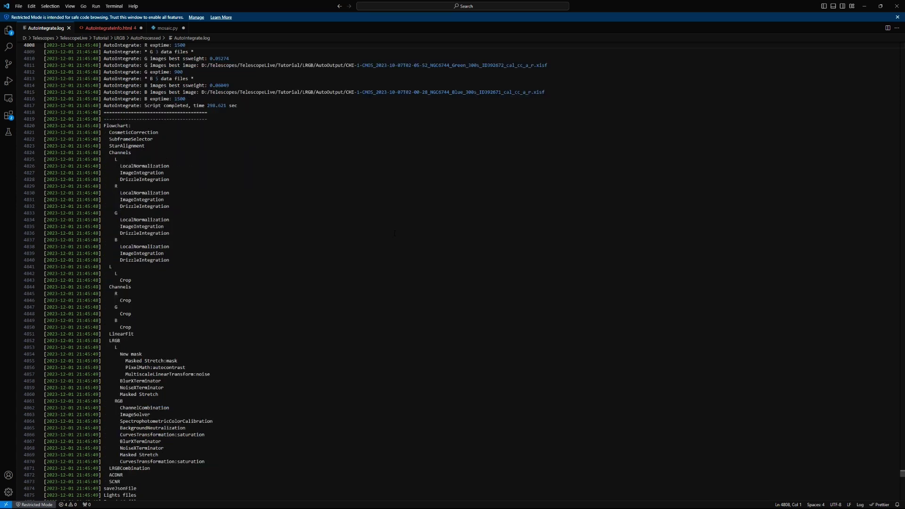
key("Page_Up")
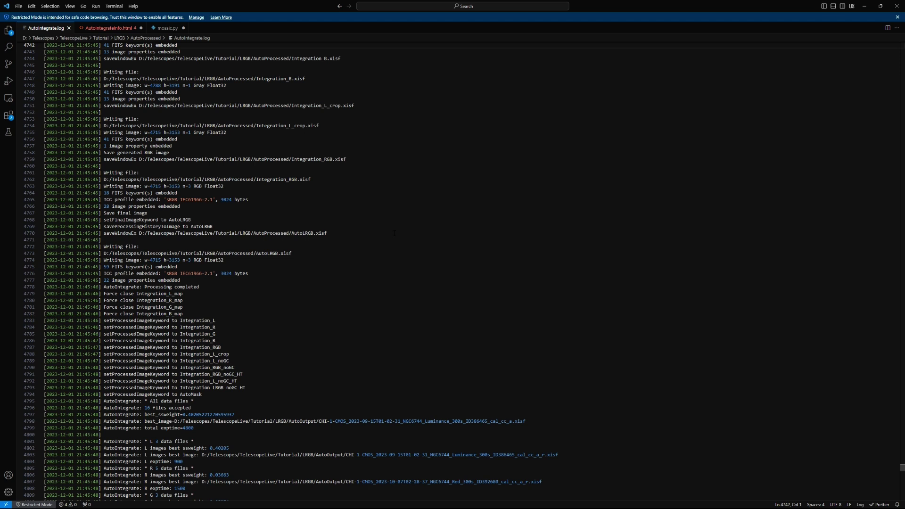
Close Visual Studio Code and File Explorer, returning to PixInsight's Script menu
left_click(897, 7)
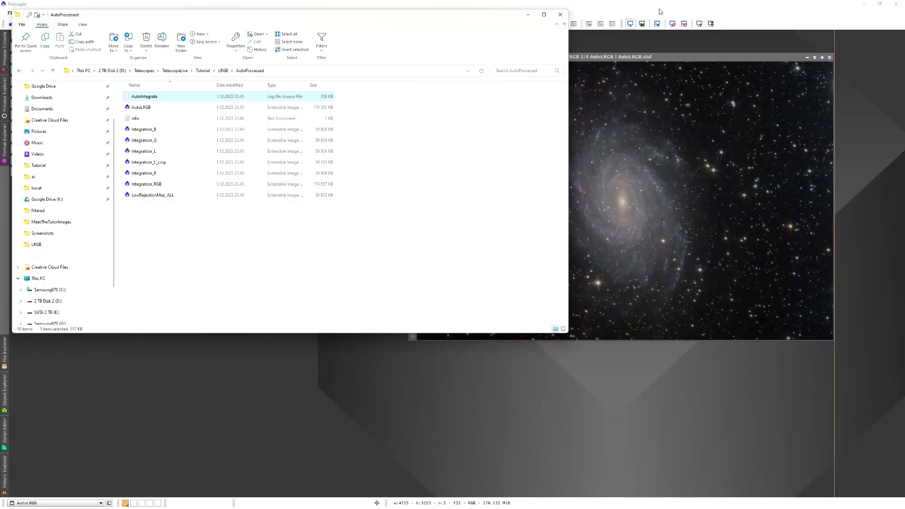
left_click(561, 14)
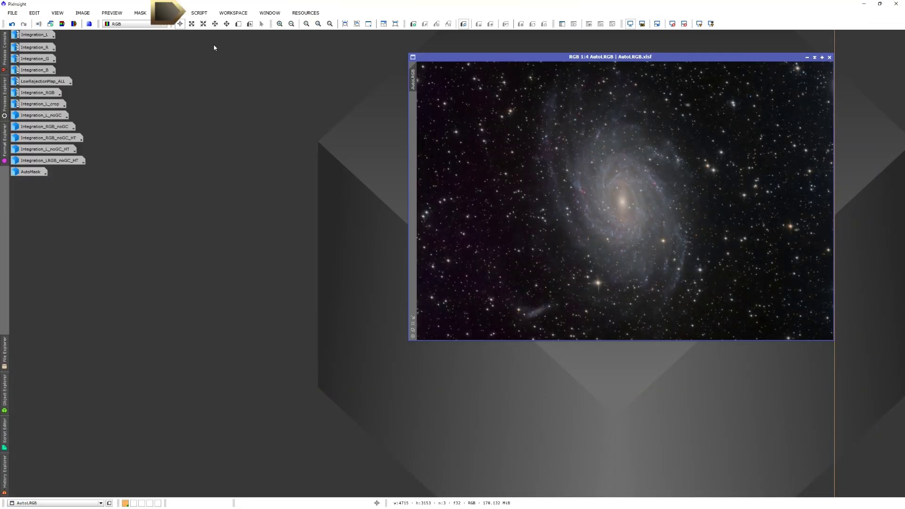
left_click(202, 14)
Launch AutoIntegrate with AutosaveSetup.json loaded, show its flowchart, and open Extra processing
mouse_move(238, 24)
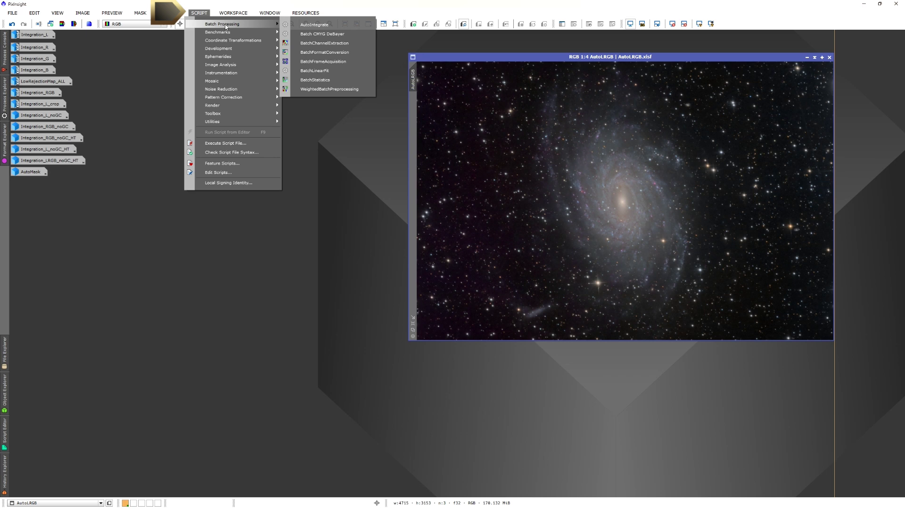
left_click(307, 24)
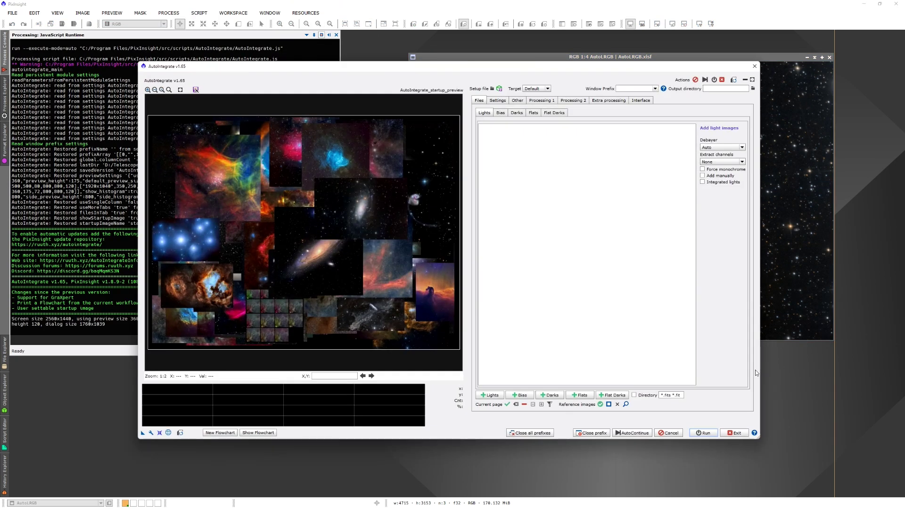
left_click(492, 88)
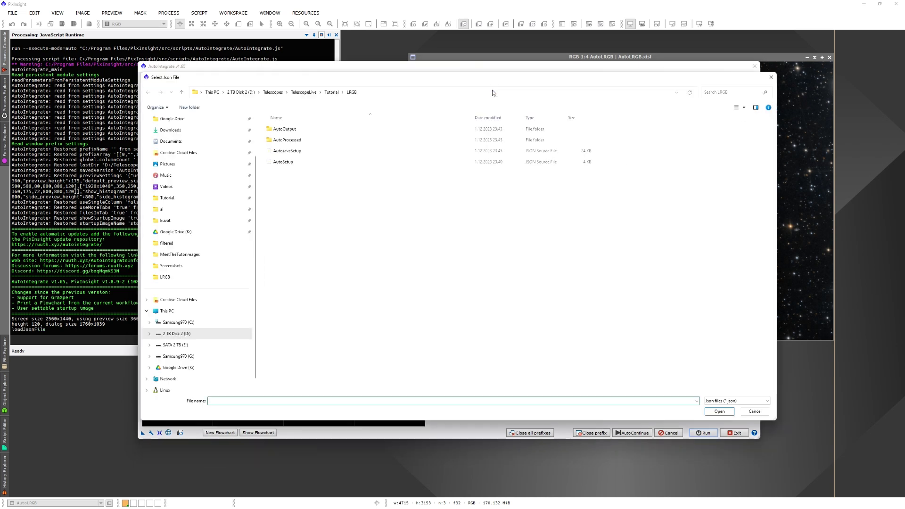
left_click(310, 152)
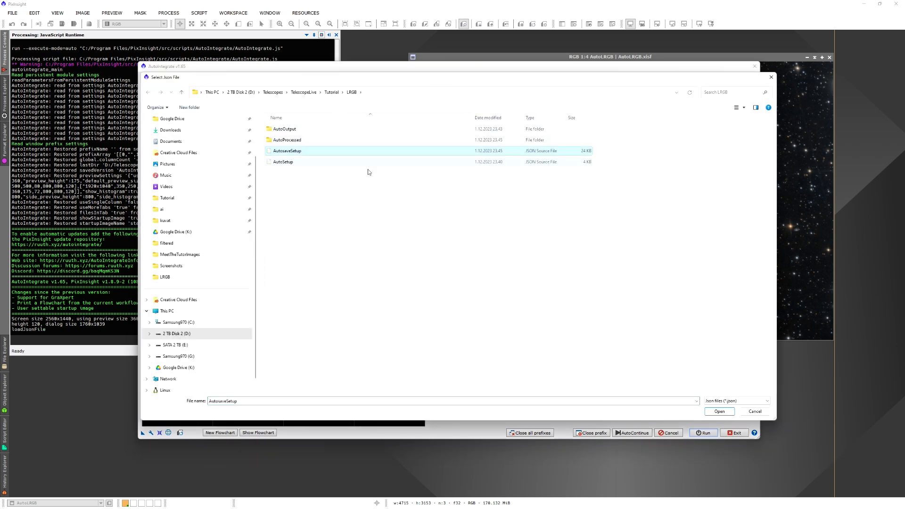
left_click(715, 413)
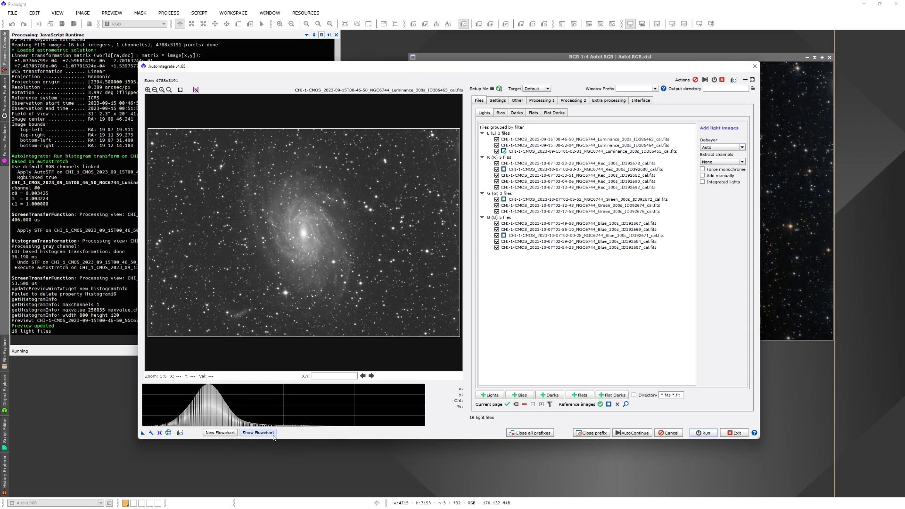
left_click(259, 433)
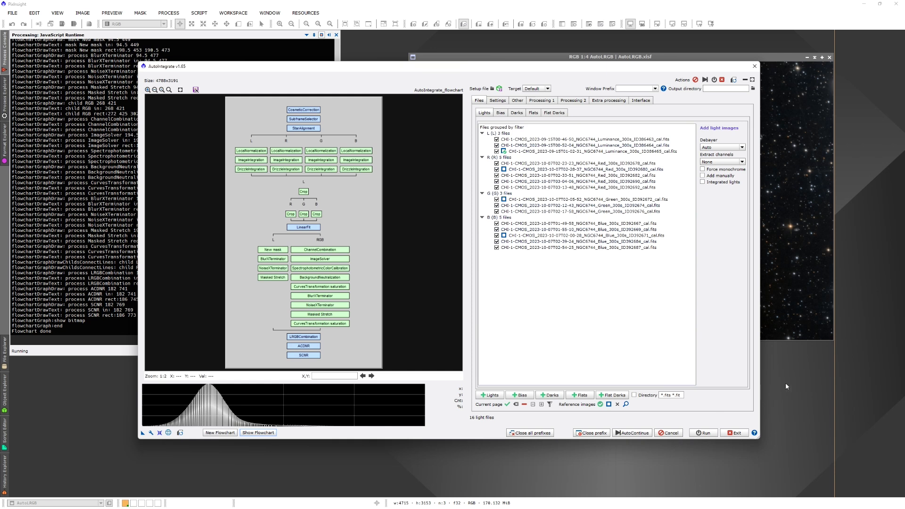
left_click(608, 101)
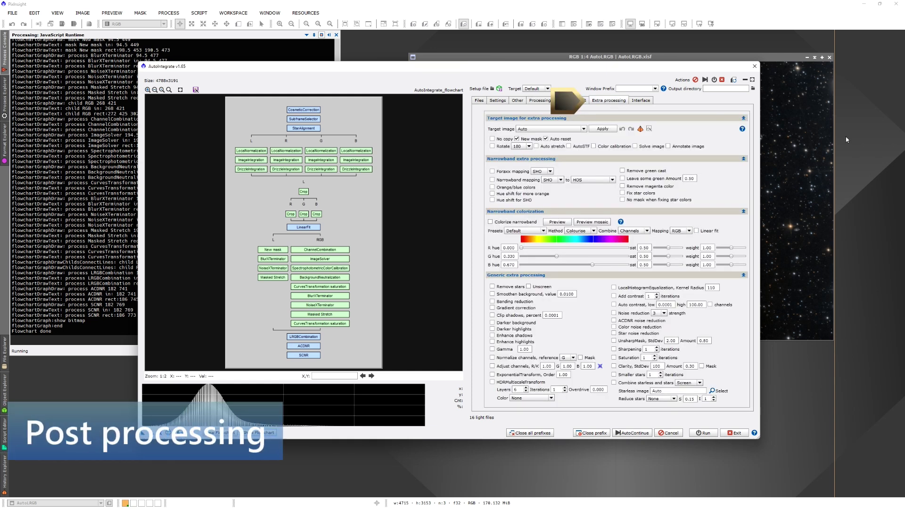
Run Remove stars with the Unscreen option on AutoLRGB to split stars from the galaxy
left_click(584, 129)
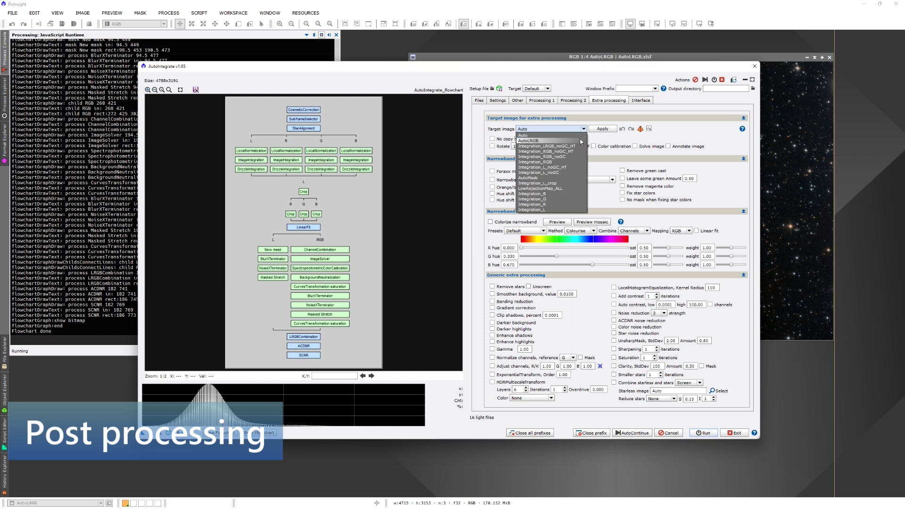
left_click(528, 141)
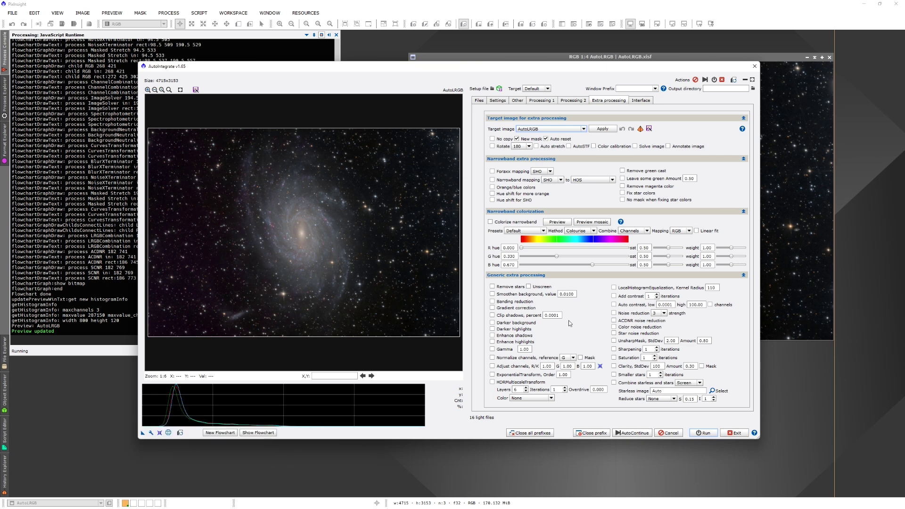
left_click(507, 287)
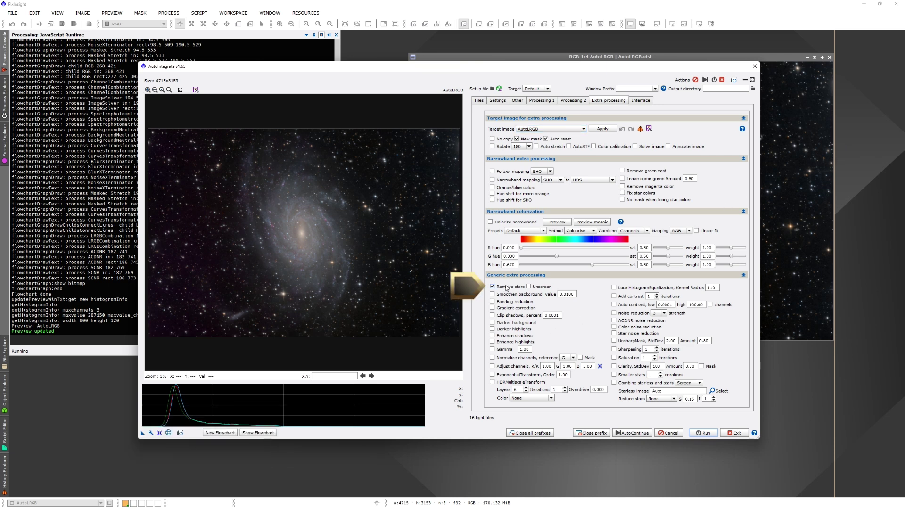
left_click(536, 288)
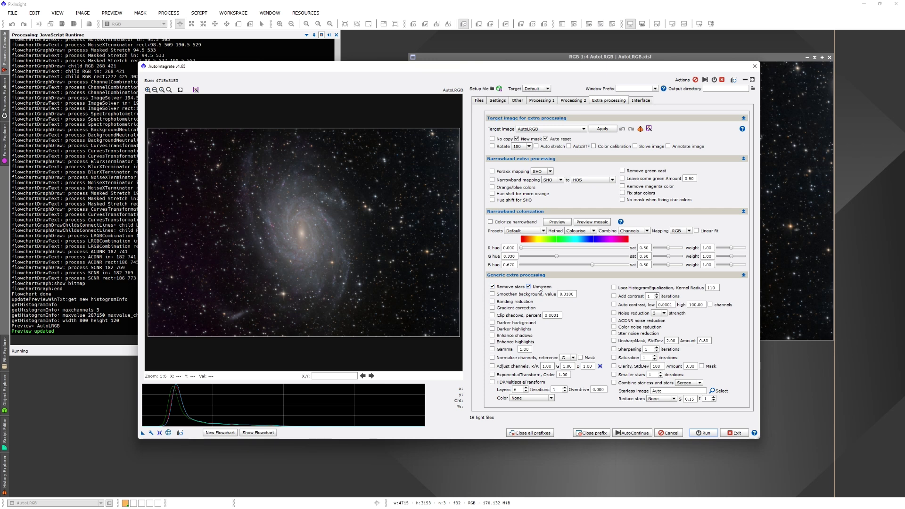
left_click(603, 129)
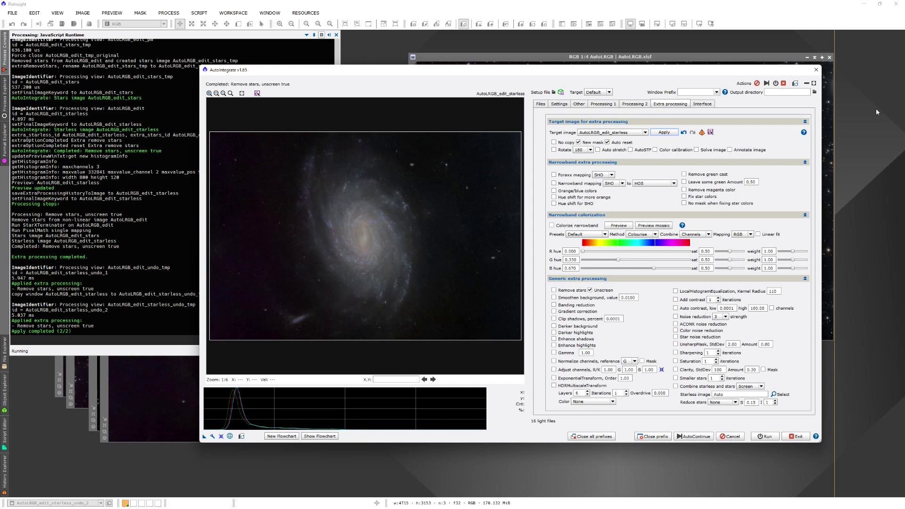
Make AutoLRGB_edit_stars the target and zoom the preview to inspect the star field
left_click(645, 133)
left_click(602, 144)
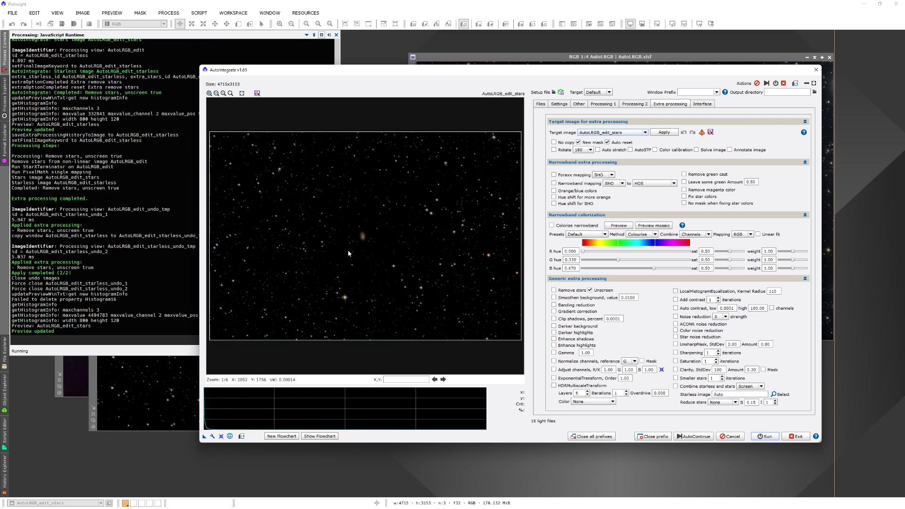
scroll(348, 250, "up", 4)
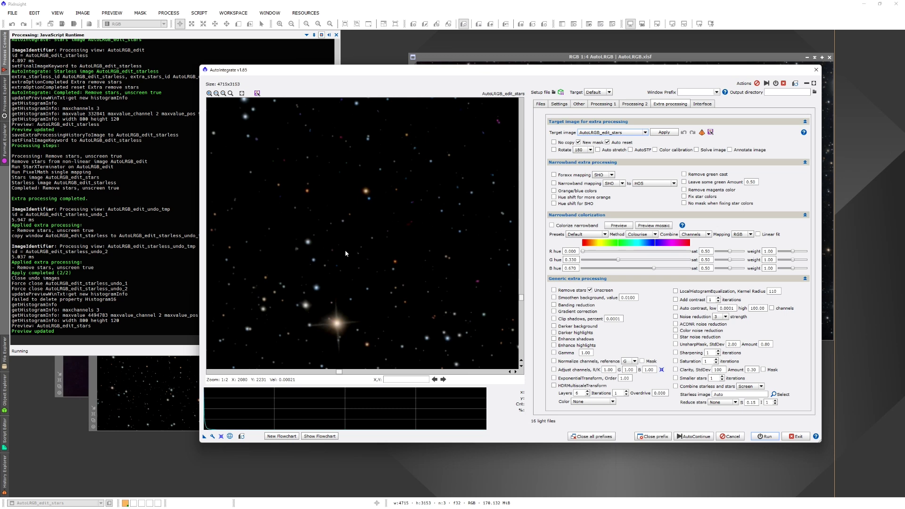
scroll(345, 254, "down", 4)
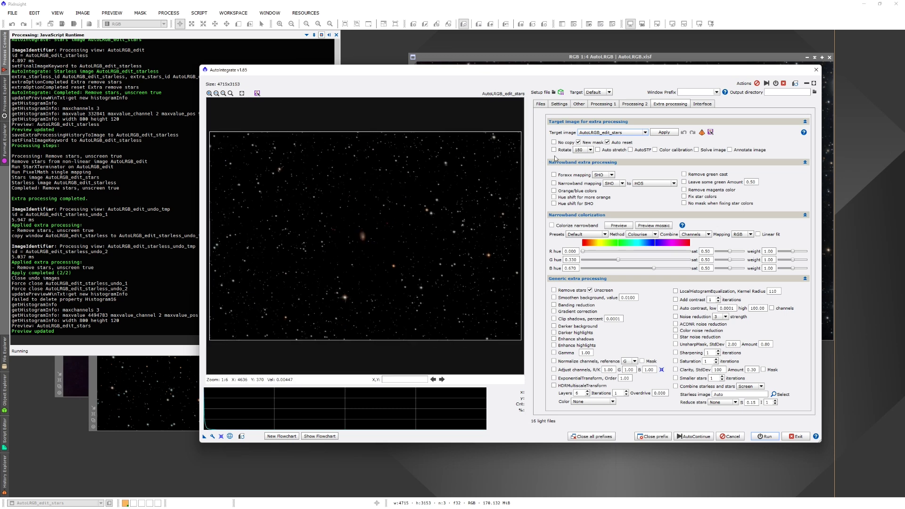
left_click(645, 133)
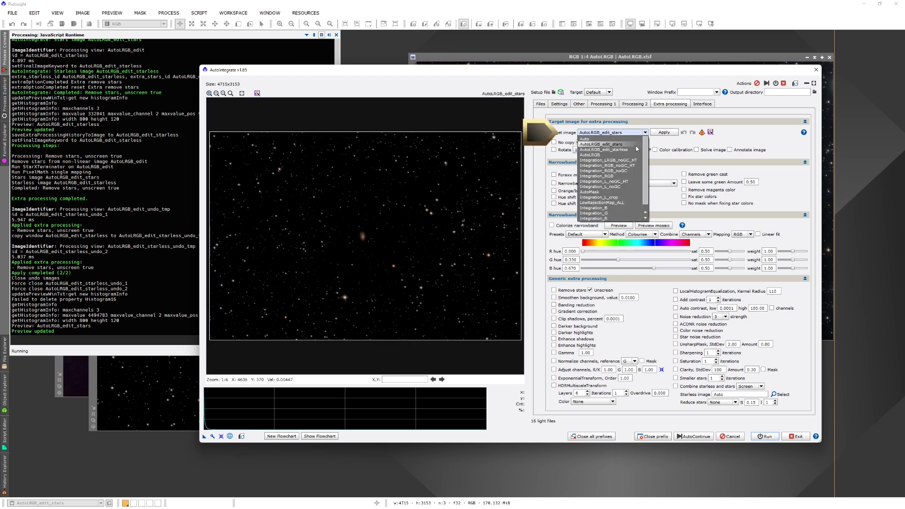
On AutoLRGB_edit_starless, apply ExponentialTransform (order 1), then LocalHistogramEqualization (radius 110)
left_click(636, 150)
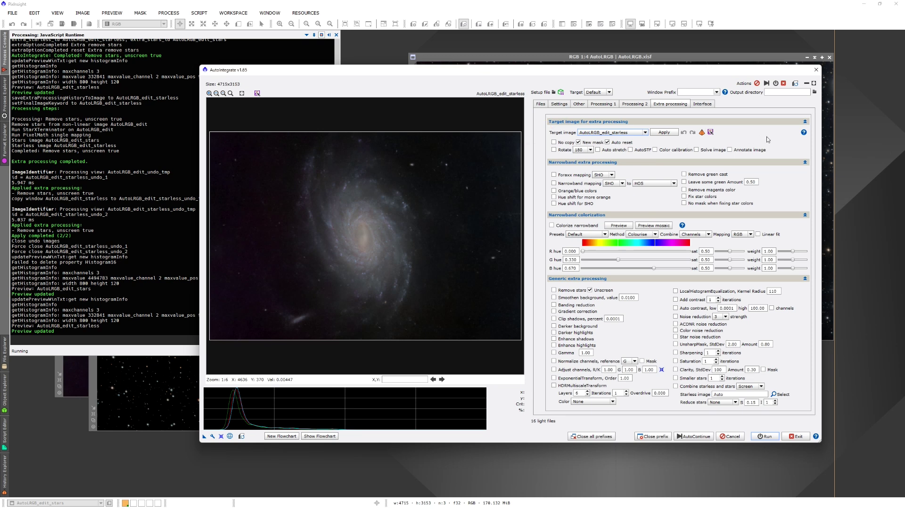
left_click(554, 378)
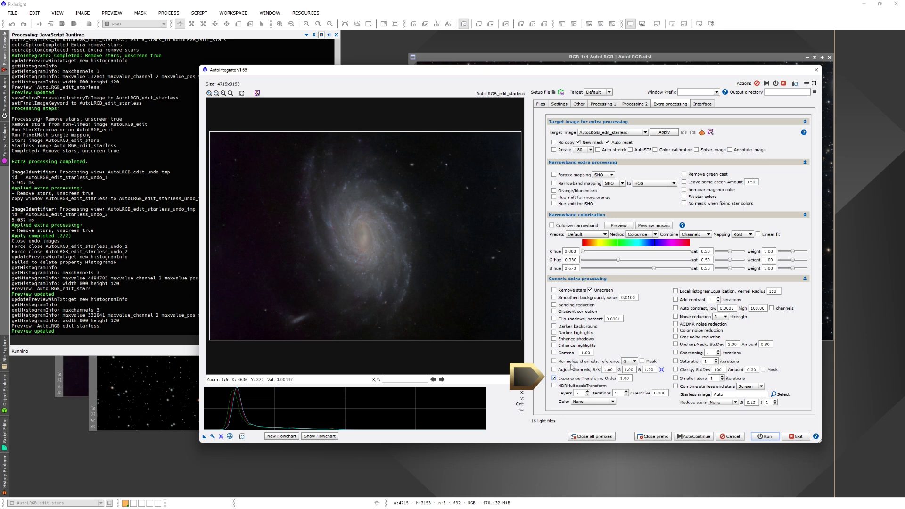
left_click(666, 133)
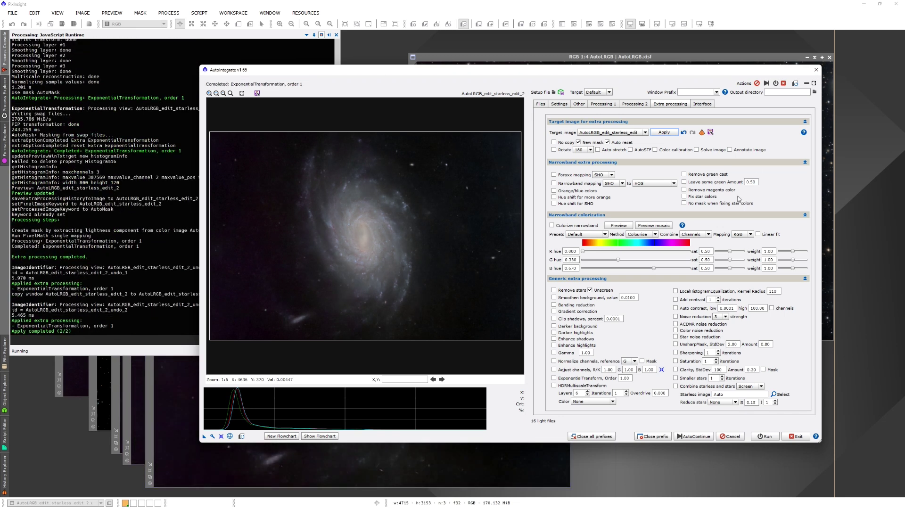
left_click(676, 292)
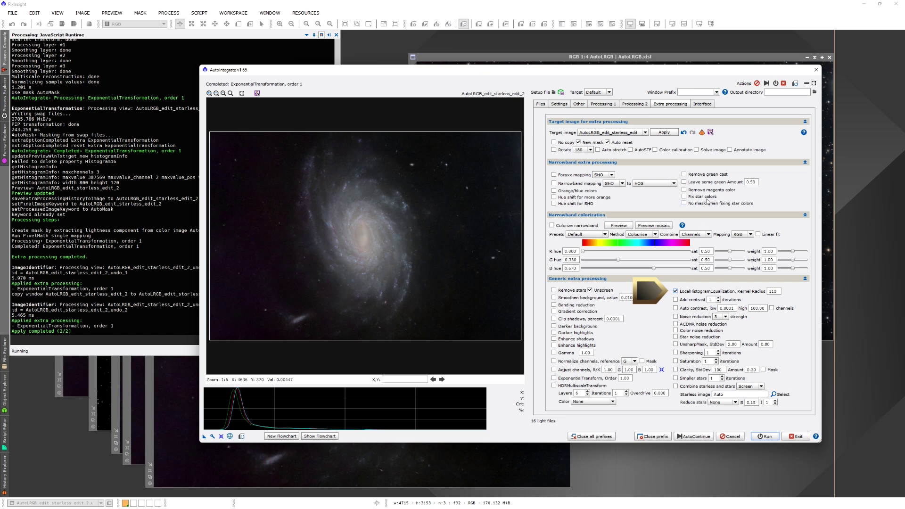
left_click(664, 133)
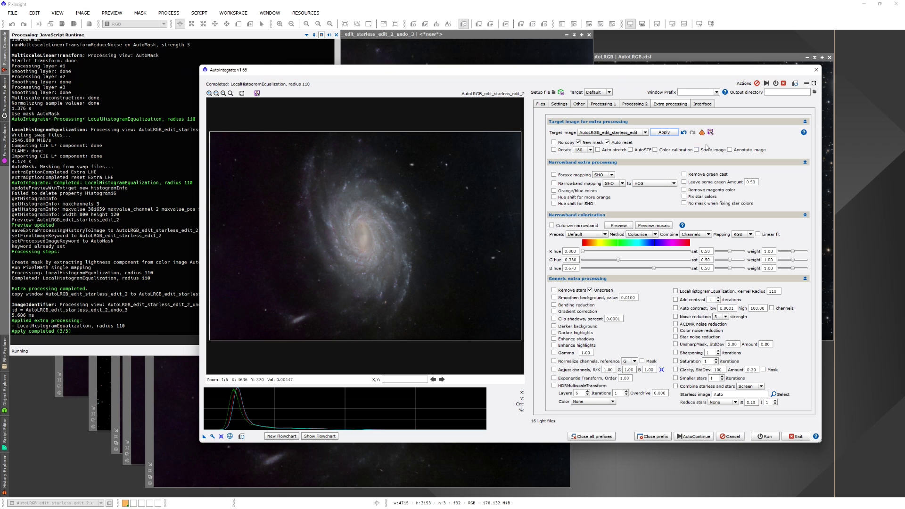
Undo and redo both edits to compare, review the processing history, and enable Clarity (StdDev 100, 0.30)
left_click(684, 133)
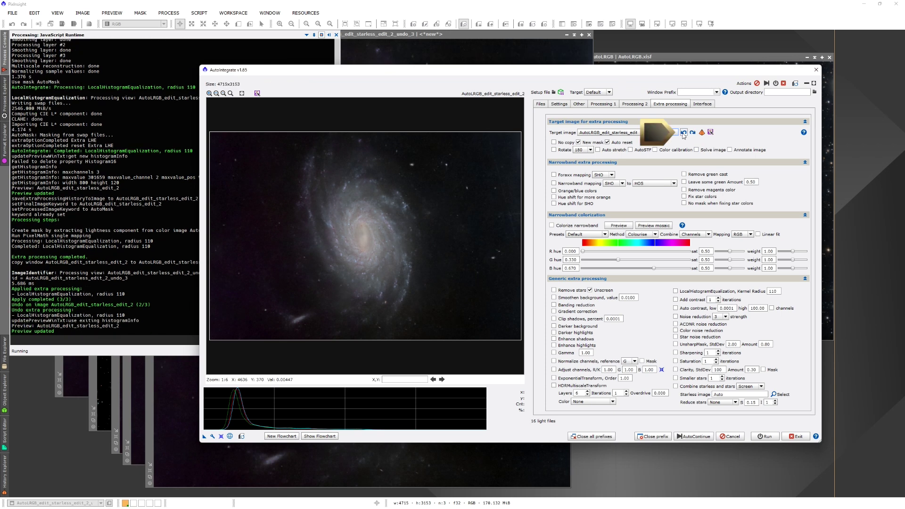
left_click(684, 133)
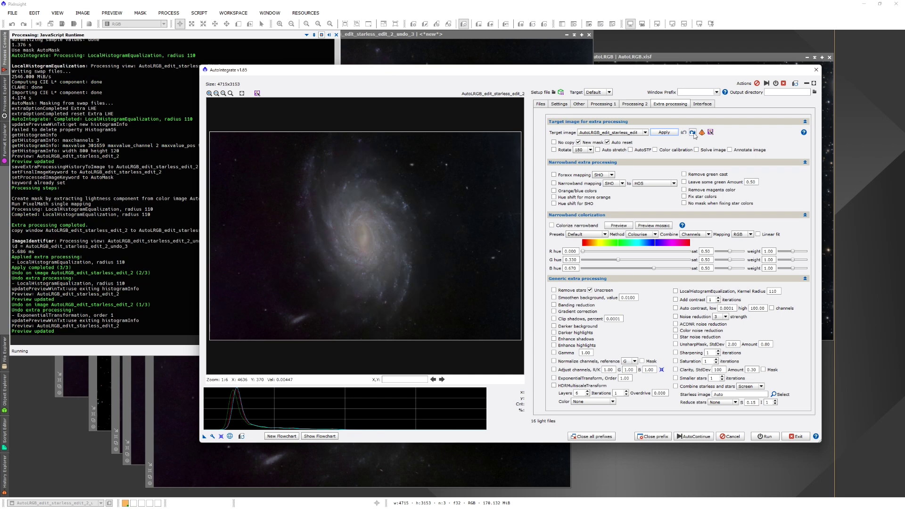
left_click(693, 132)
left_click(693, 133)
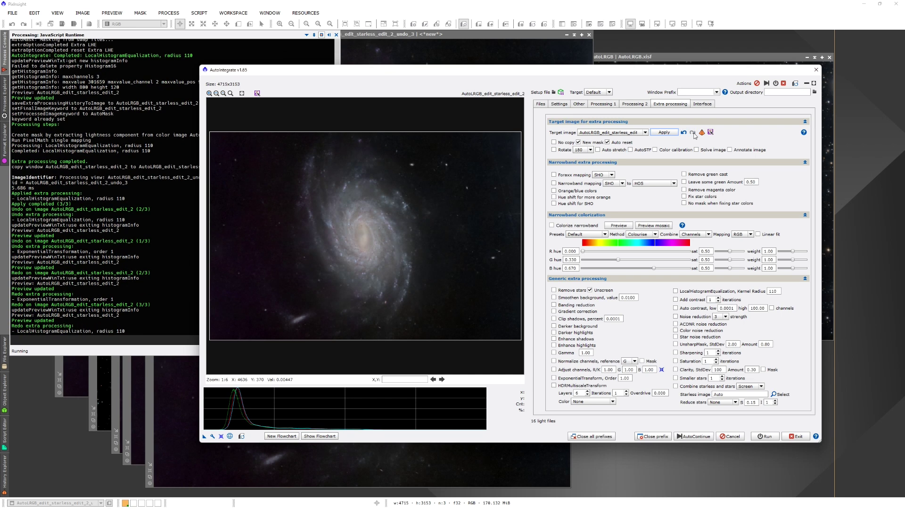
left_click(702, 133)
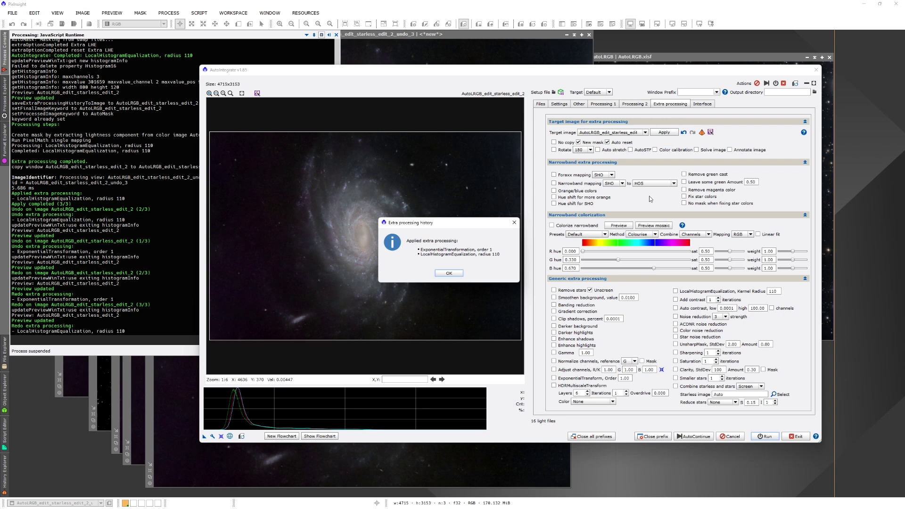
left_click(452, 274)
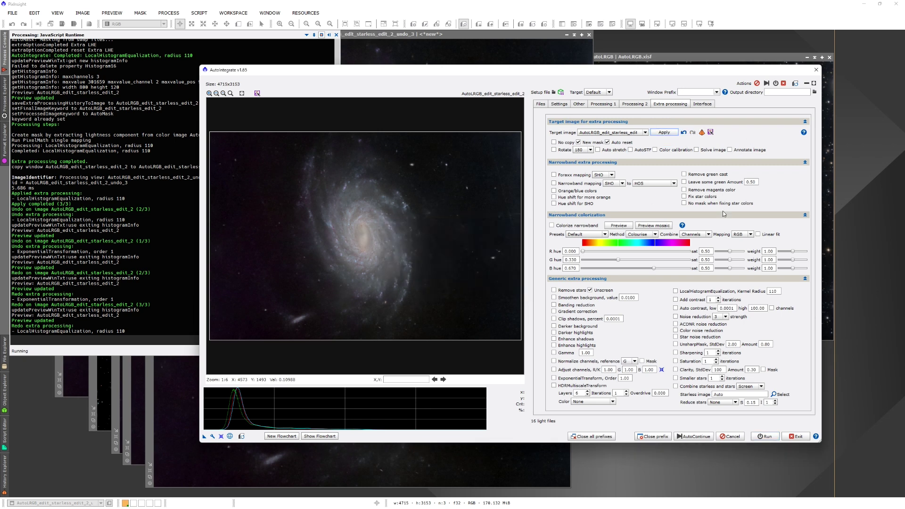
left_click(676, 370)
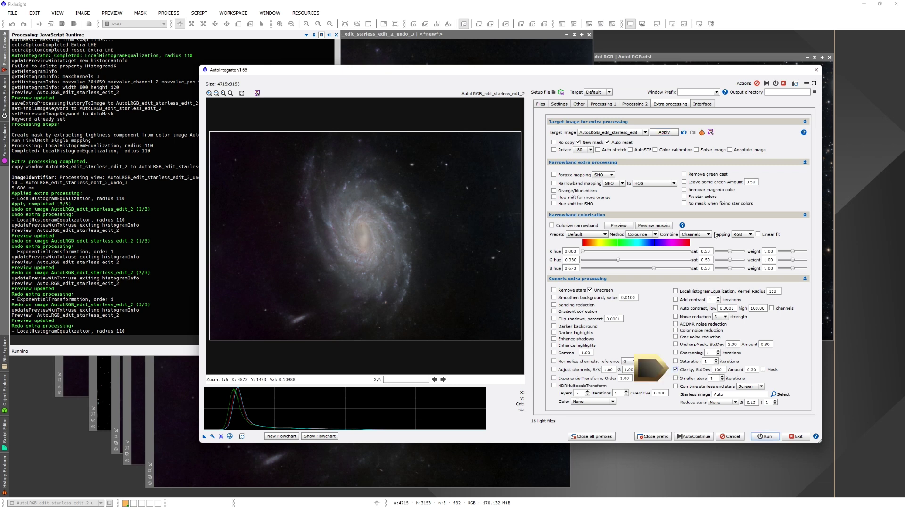
Apply Clarity to the starless galaxy, check it at 1:1 with undo/redo, then view the whole image
left_click(664, 132)
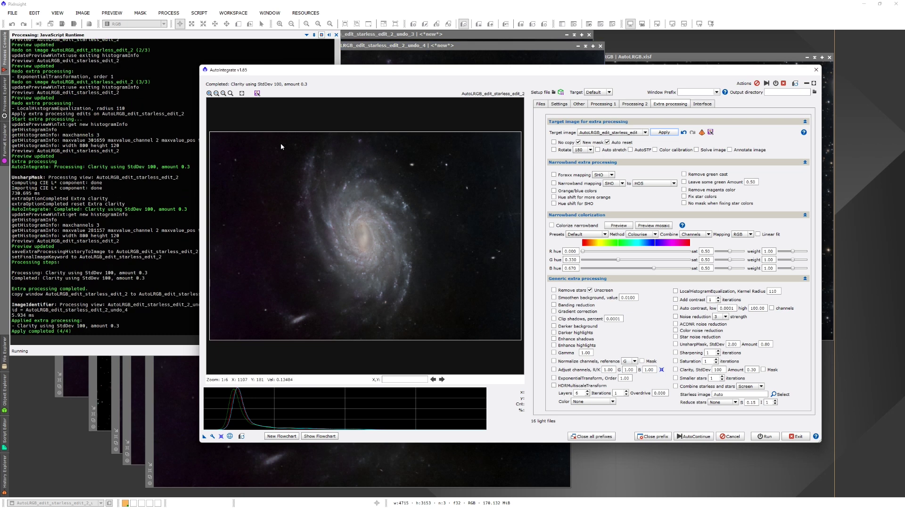
left_click(224, 93)
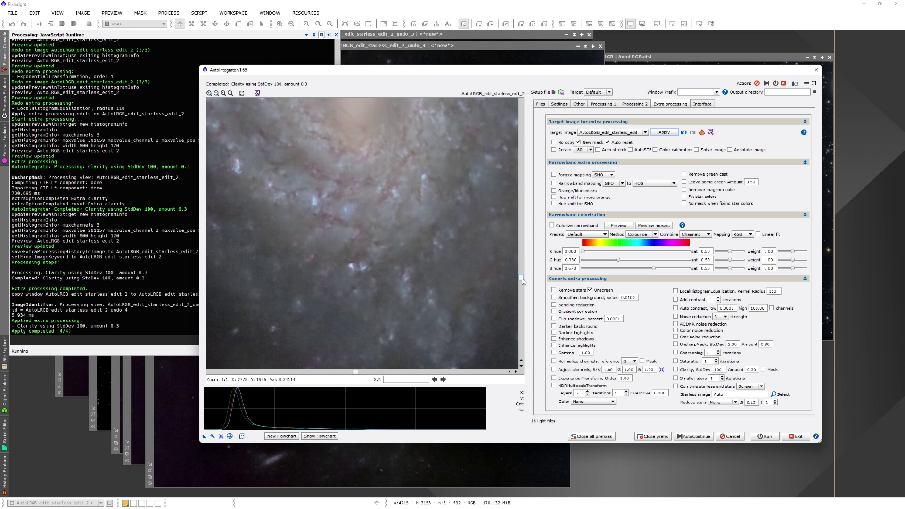
left_click_drag(522, 279, 514, 214)
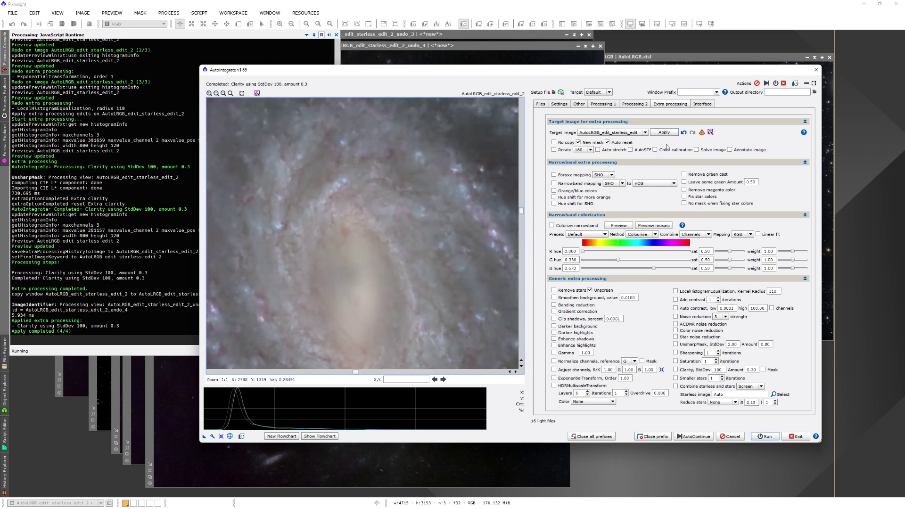
left_click(684, 134)
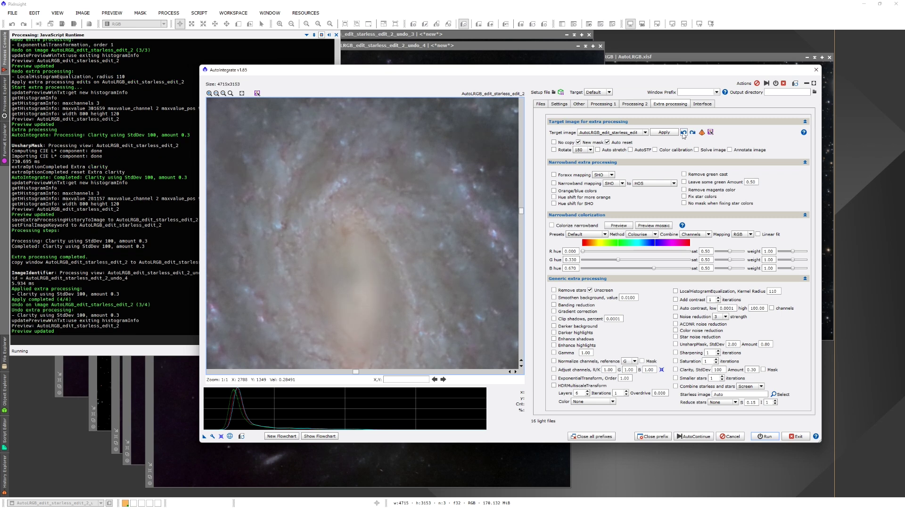
left_click(692, 133)
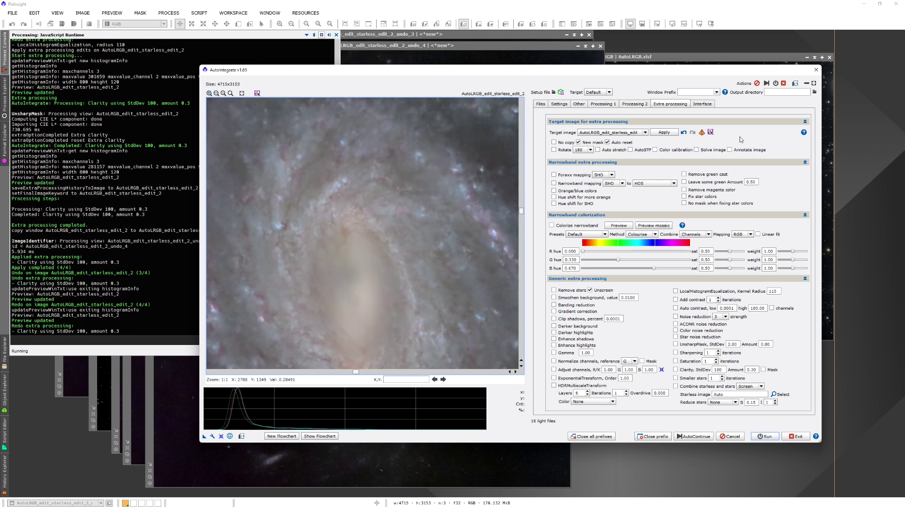
left_click(230, 93)
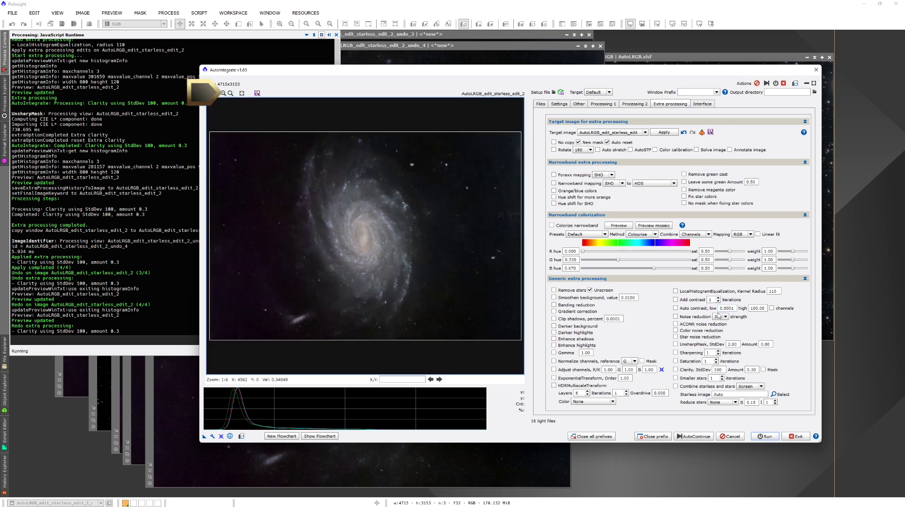
Apply a one-iteration Saturation boost, toggling undo/redo to compare before keeping it
left_click(676, 361)
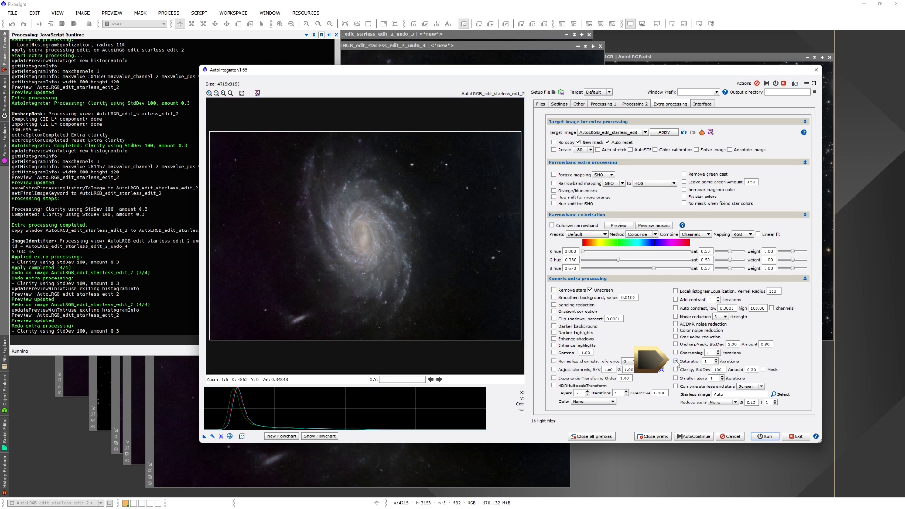
left_click(665, 134)
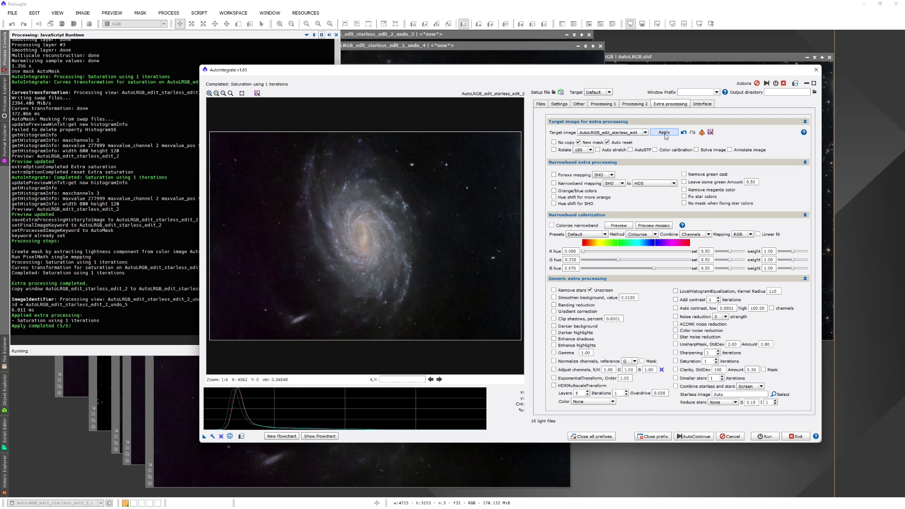
left_click(684, 133)
left_click(692, 133)
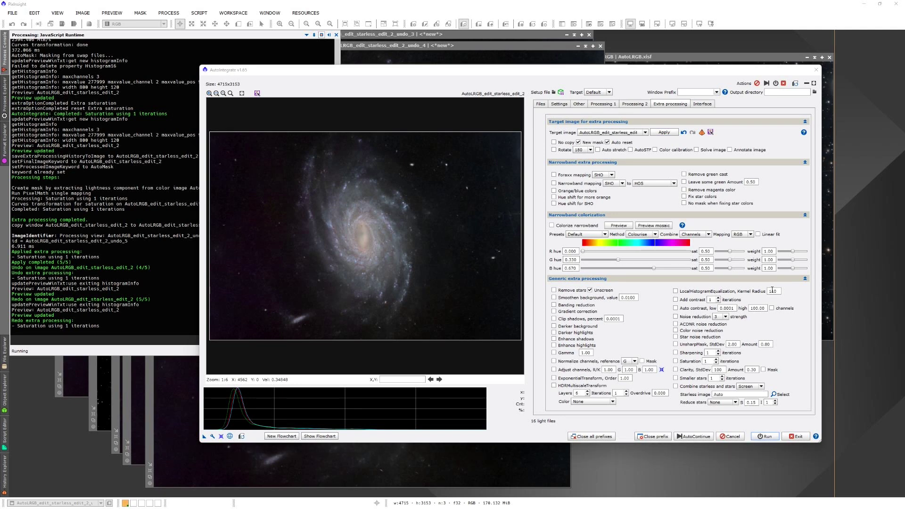
Recombine the stars into the starless galaxy using Screen, then inspect the result at 1:1
left_click(676, 386)
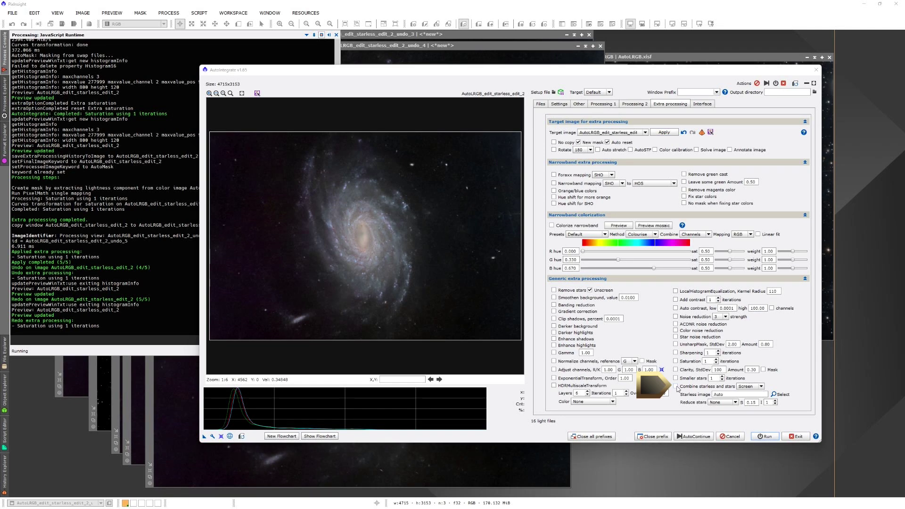
left_click(667, 134)
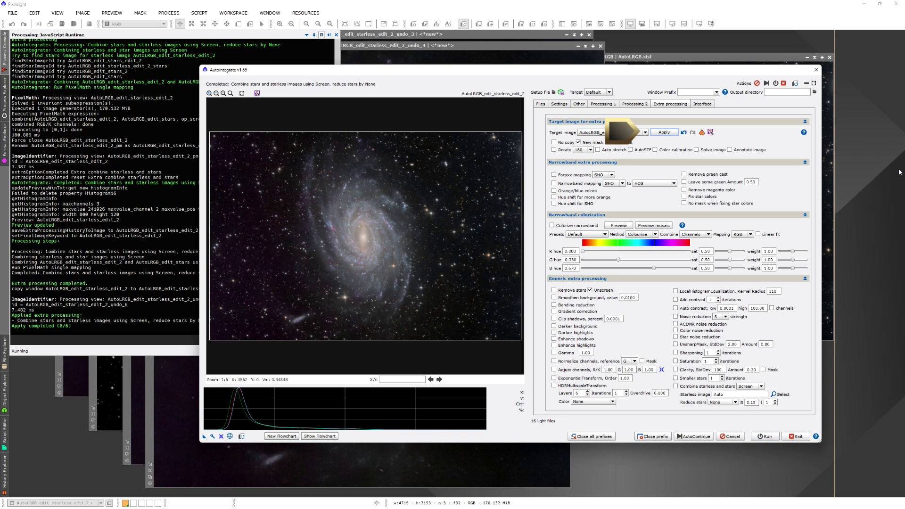
left_click(244, 96)
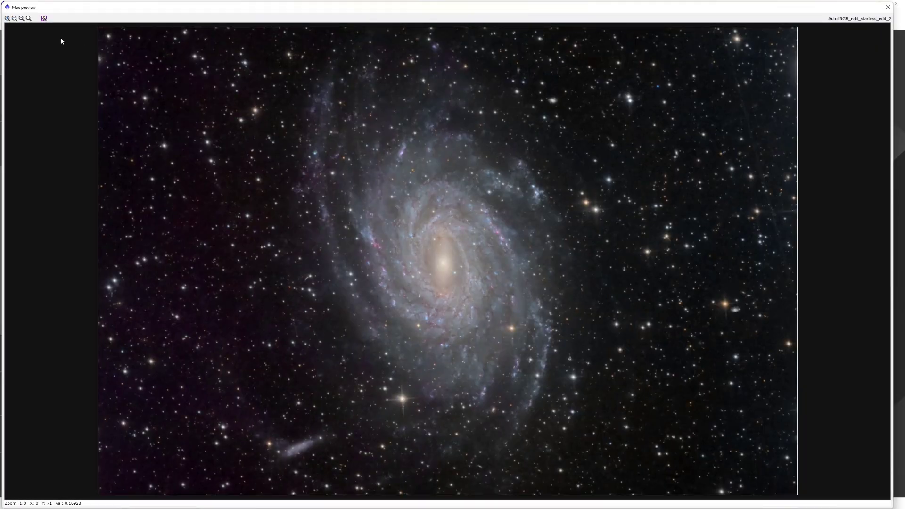
left_click(21, 19)
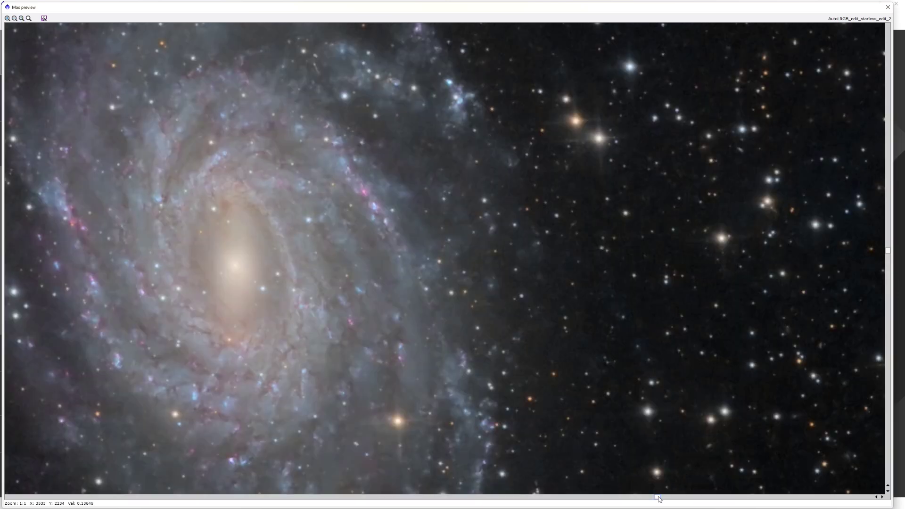
left_click_drag(660, 496, 432, 508)
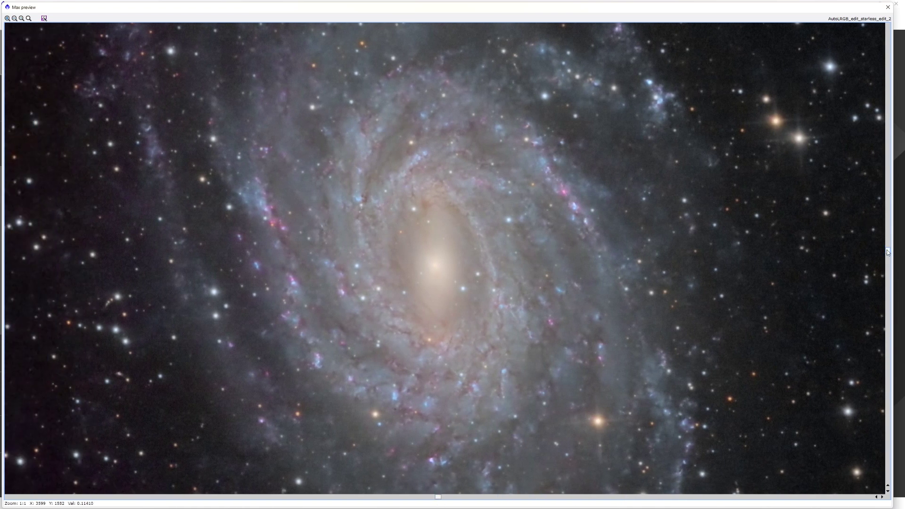
mouse_move(888, 252)
left_mouse_down()
mouse_move(889, 80)
mouse_move(894, 411)
mouse_move(899, 308)
mouse_move(890, 261)
left_mouse_up()
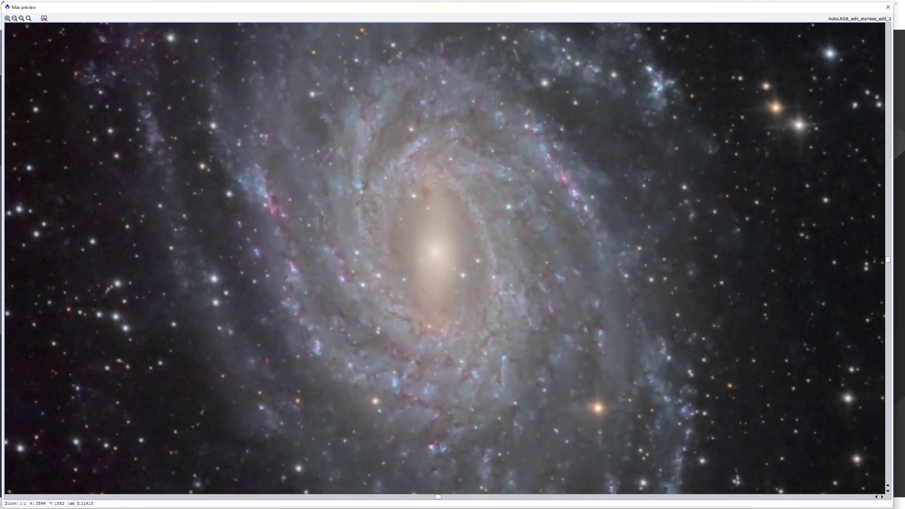
left_click(889, 7)
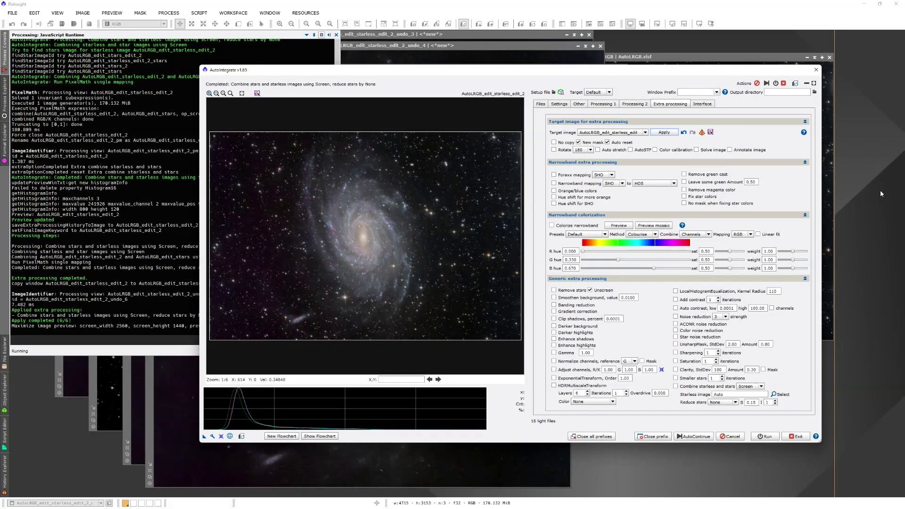
Save AutoLRGB_edit_starless_edit_2 as XISF and TIFF, then exit AutoIntegrate
left_click(711, 132)
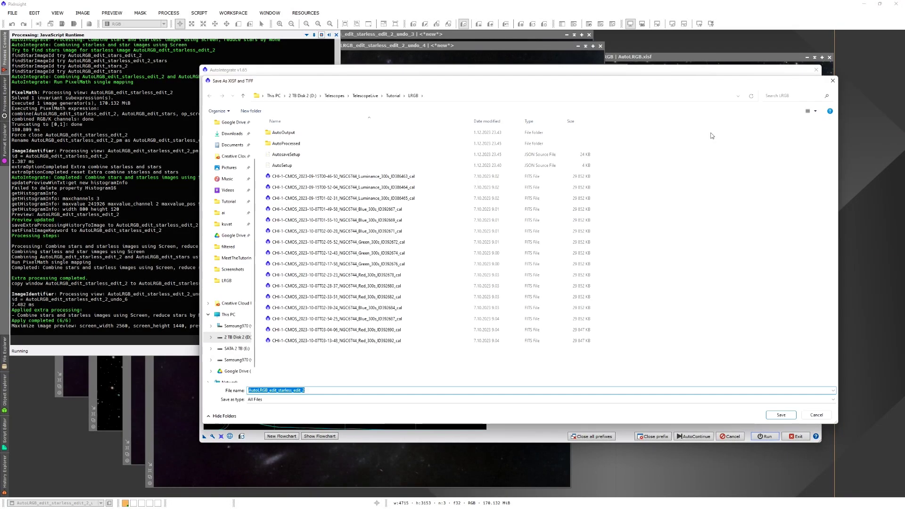
left_click(781, 417)
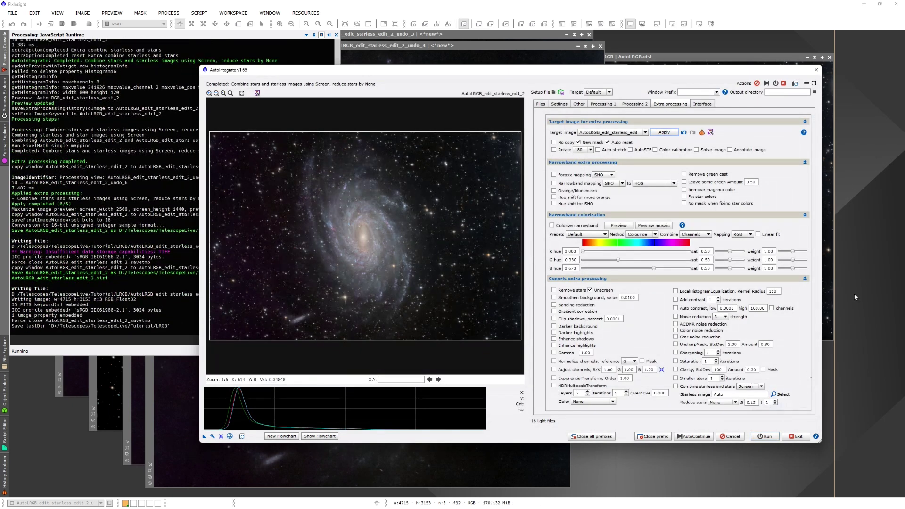
left_click(800, 437)
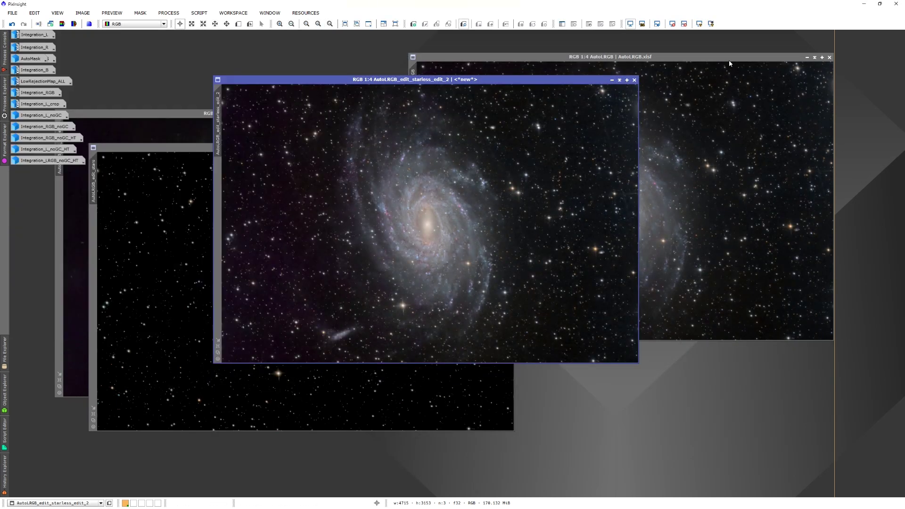
Arrange the AutoLRGB, starless, stars-only and finished image windows into a stack
left_click_drag(727, 56, 632, 48)
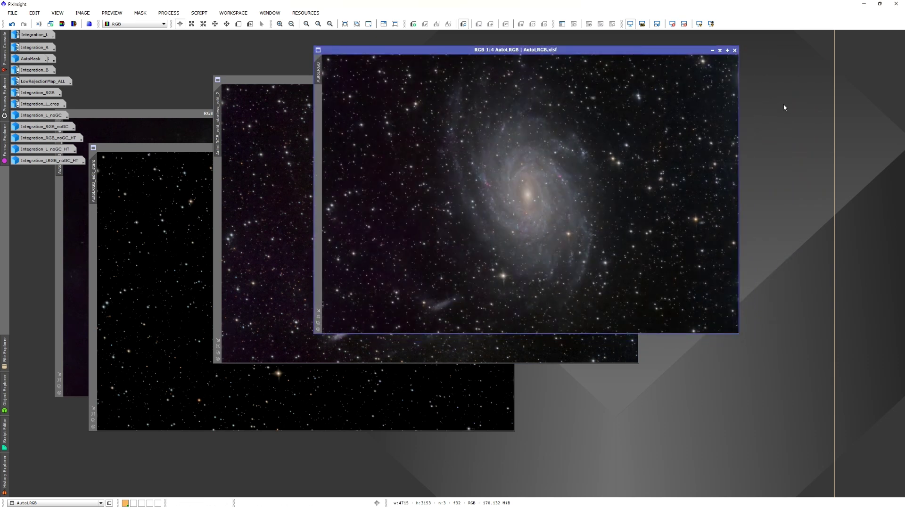
left_click_drag(166, 116, 468, 64)
left_click_drag(193, 148, 483, 85)
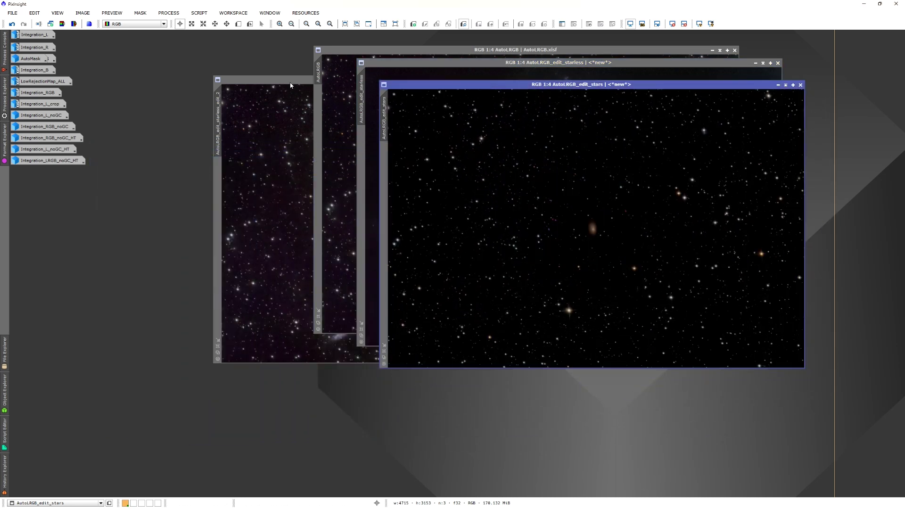
left_click_drag(283, 81, 468, 103)
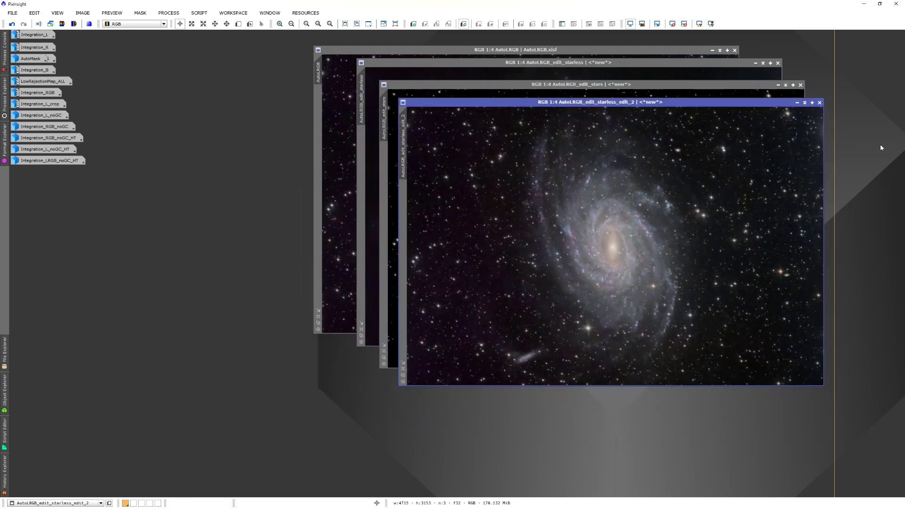